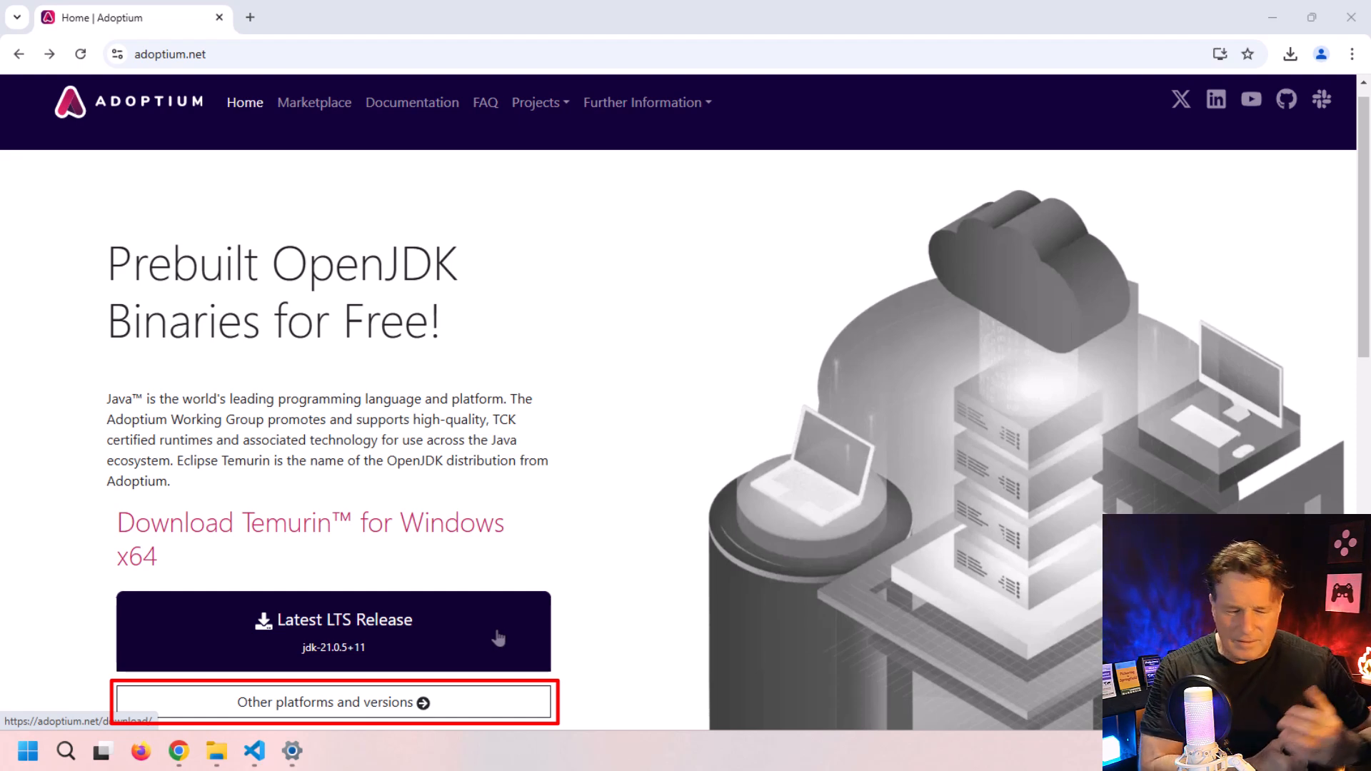
# Open the page of other Temurin platforms and versions and filter the releases to Windows with x64 architecture
pyautogui.click(350, 702)
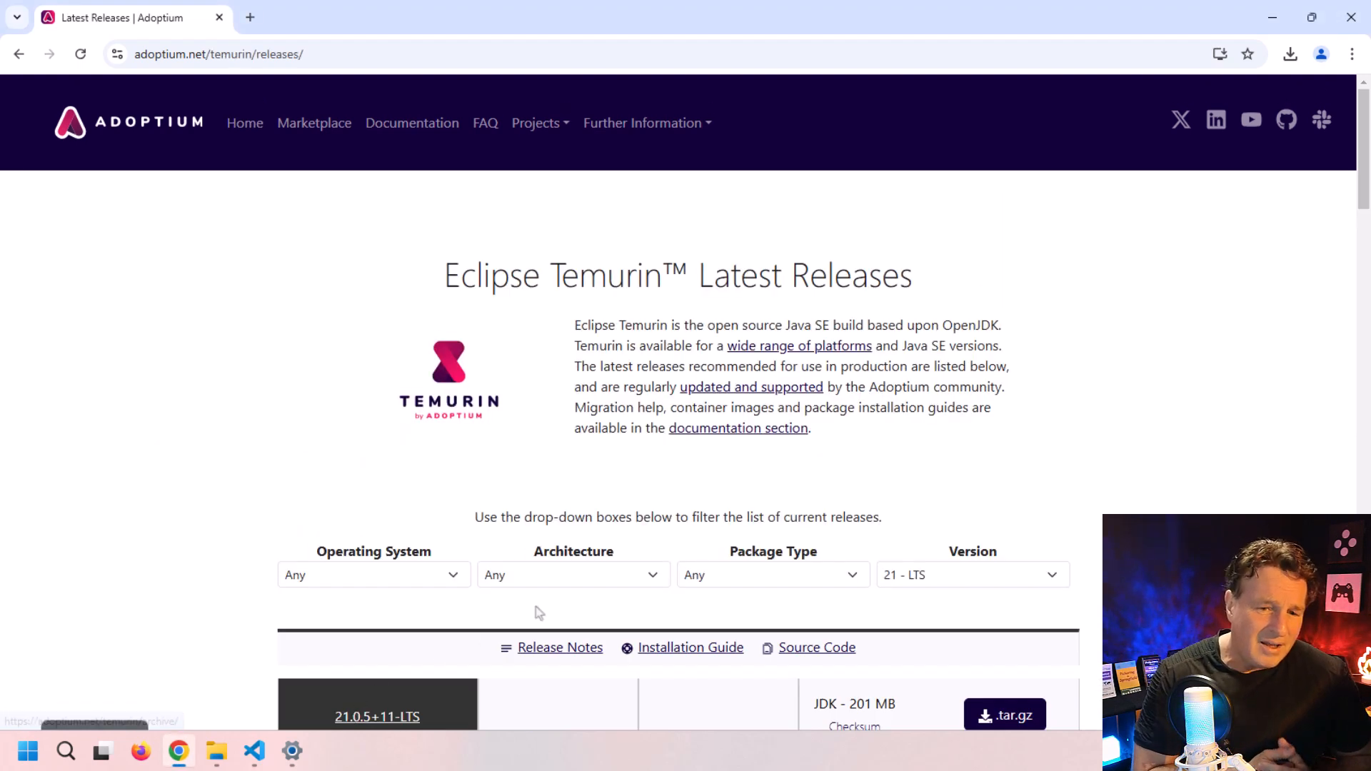
pyautogui.moveTo(1368, 183); pyautogui.dragTo(1369, 209)
pyautogui.click(454, 434)
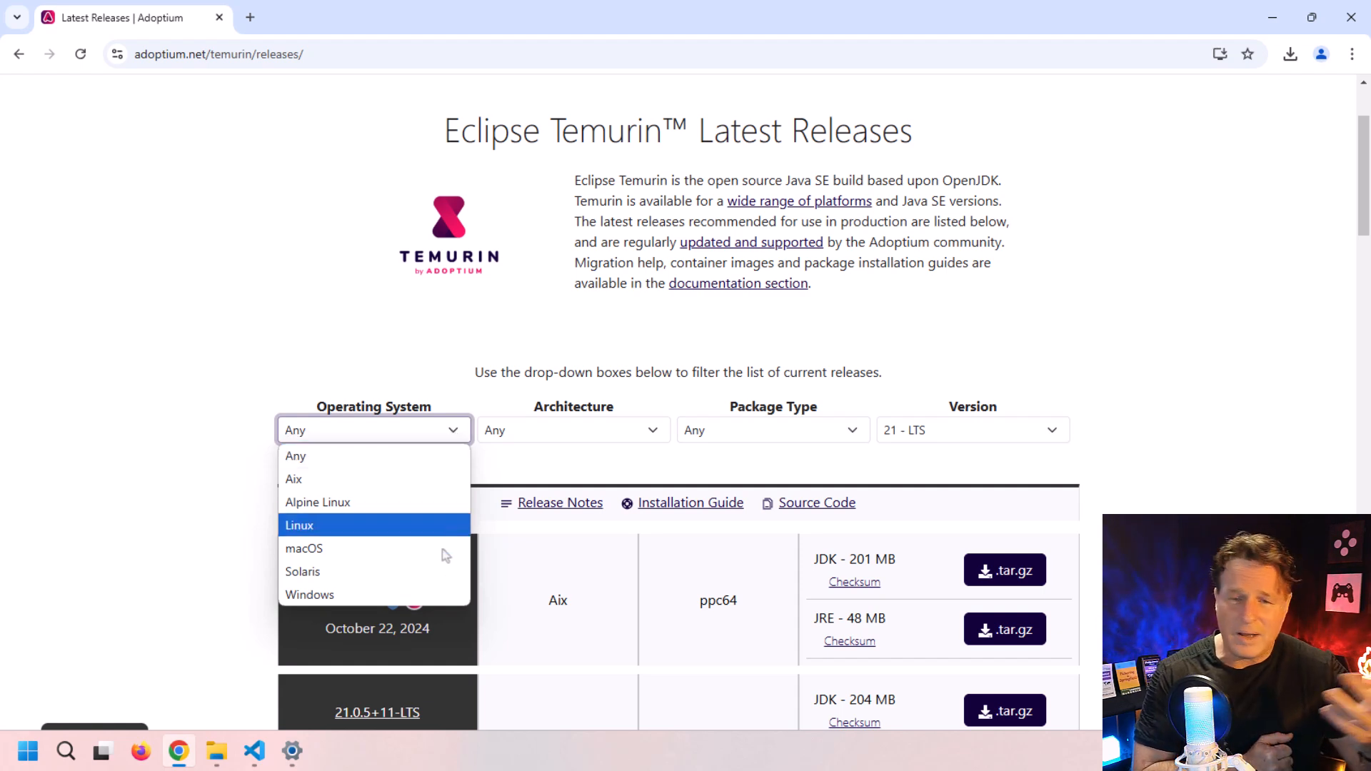
pyautogui.click(440, 602)
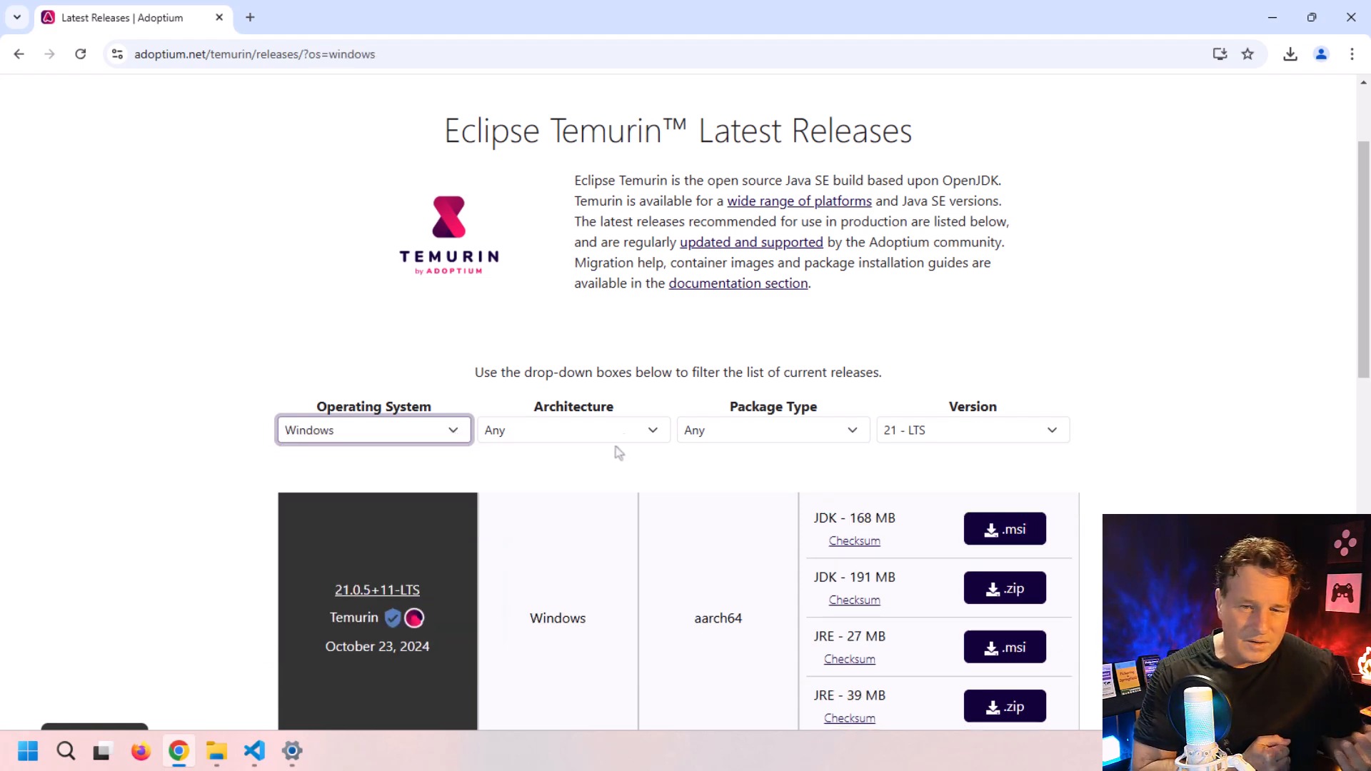
pyautogui.click(647, 430)
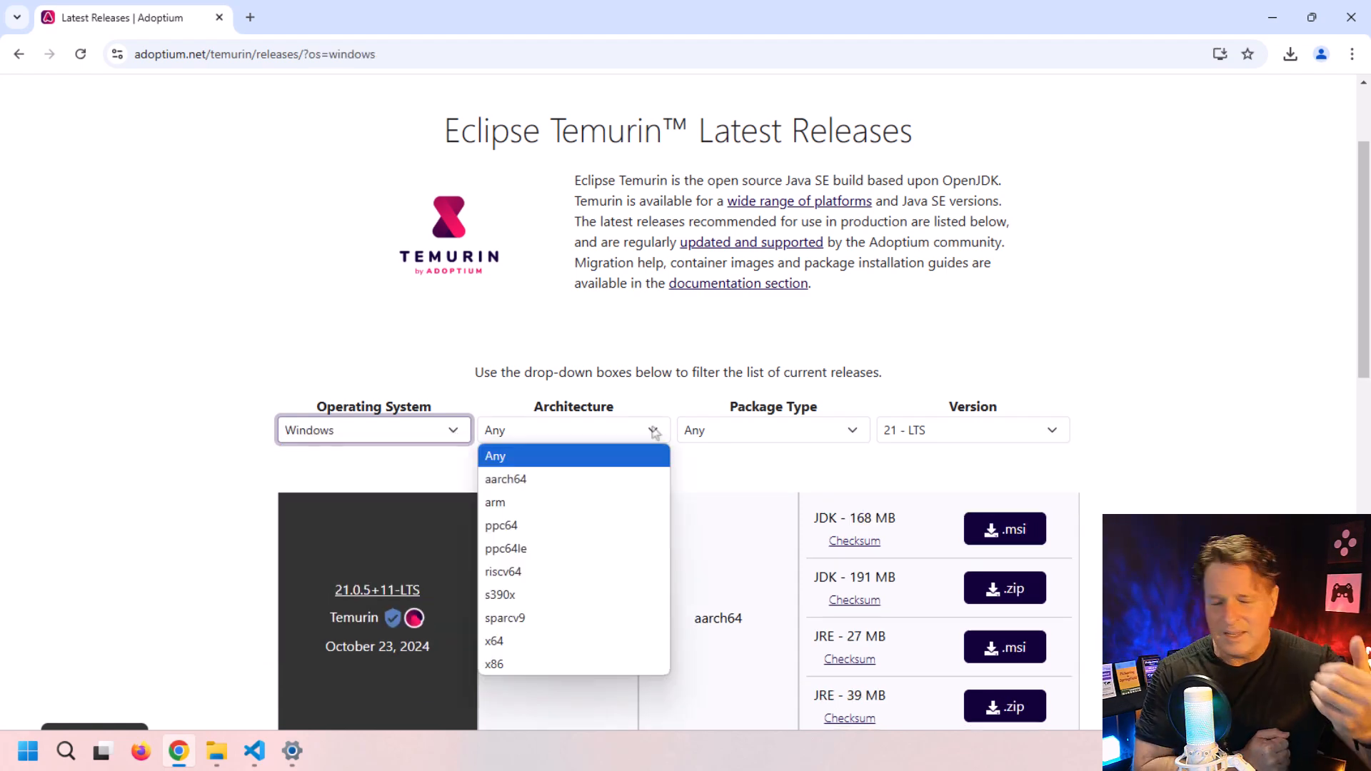
pyautogui.click(629, 641)
# Restrict the release list to the JDK package type and keep the version at 21 - LTS
pyautogui.click(834, 432)
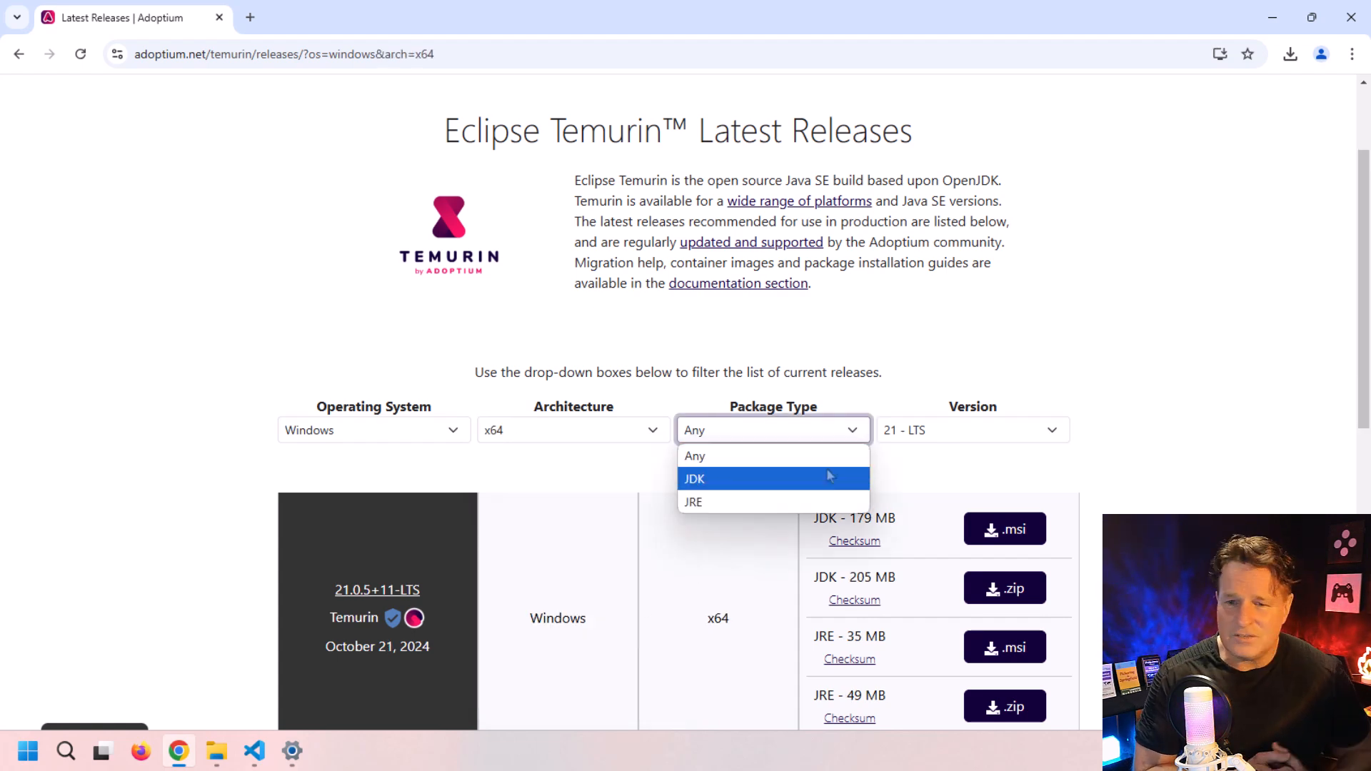
pyautogui.click(828, 478)
pyautogui.click(1058, 434)
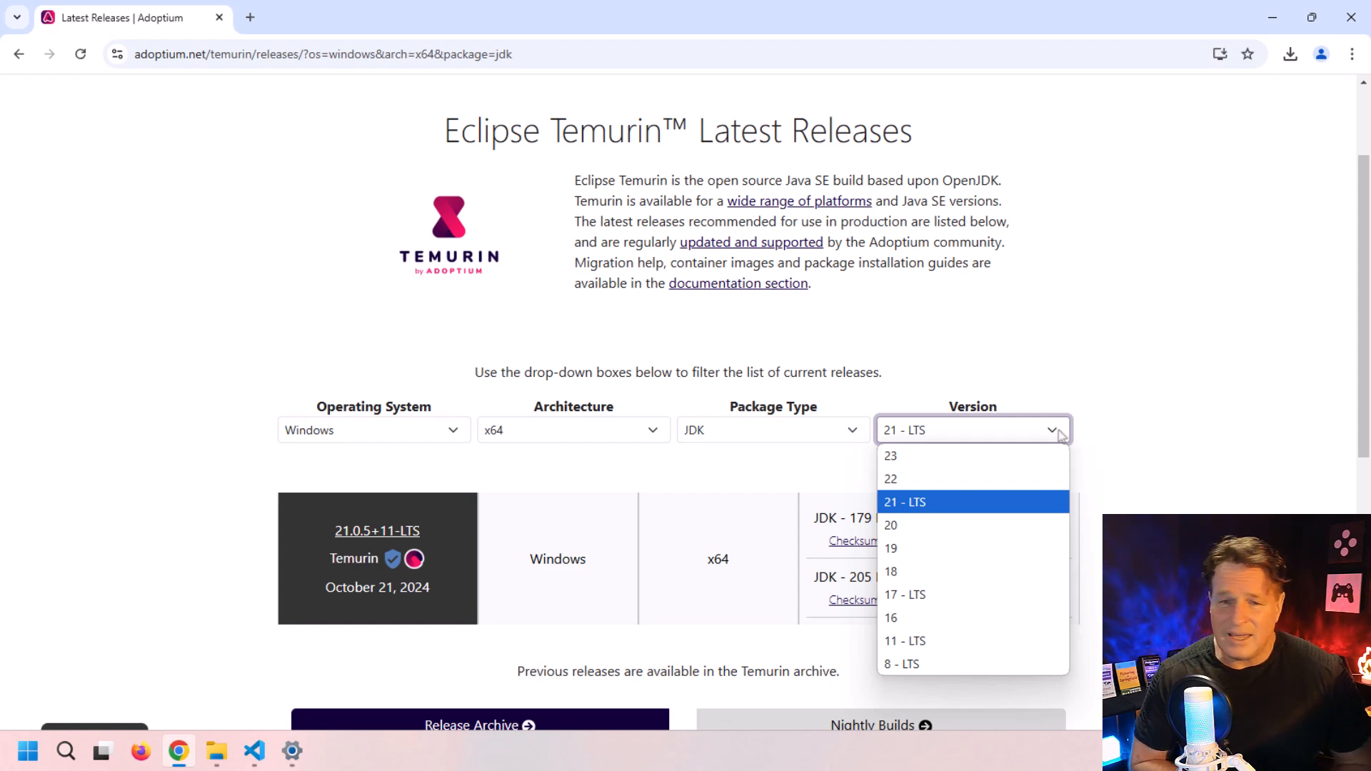
pyautogui.click(1061, 435)
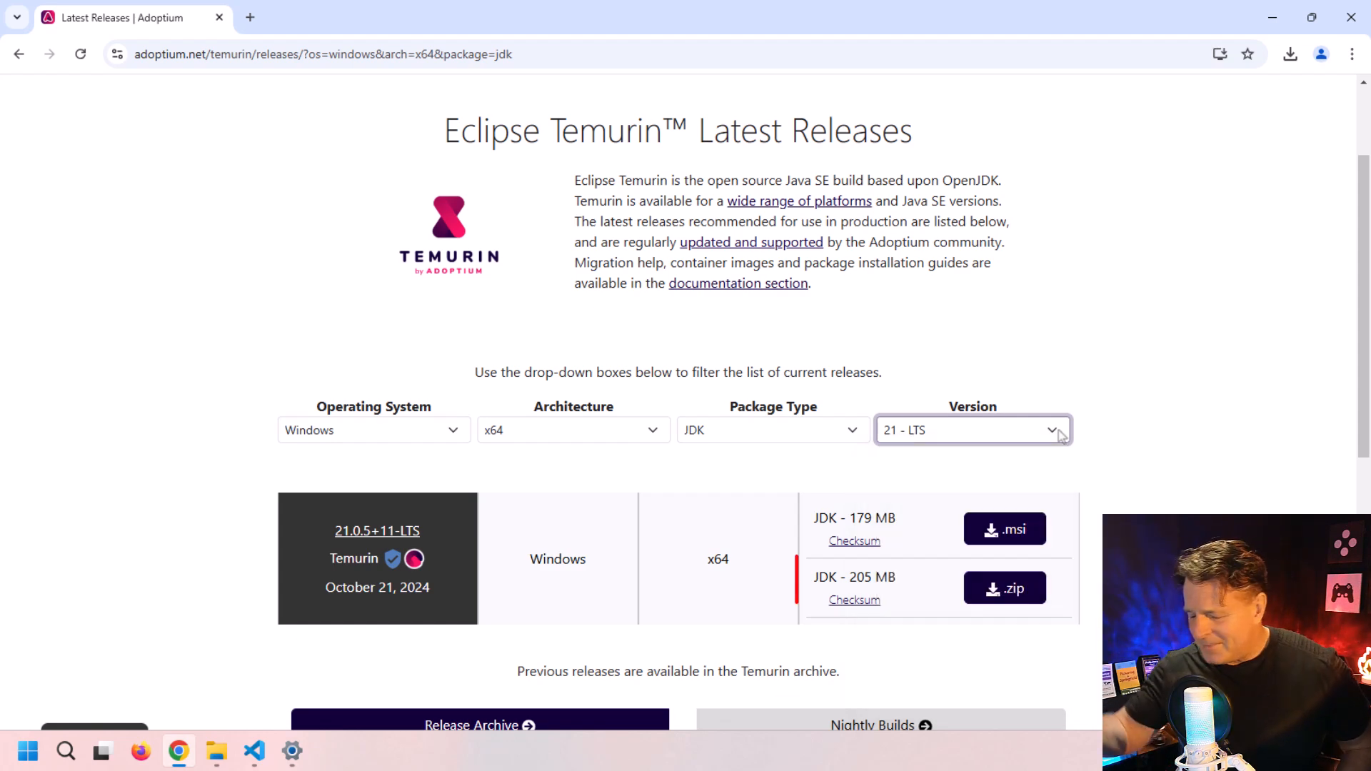
# Download the JDK as a .zip and switch to the File Explorer window showing the Downloads folder
pyautogui.click(1033, 601)
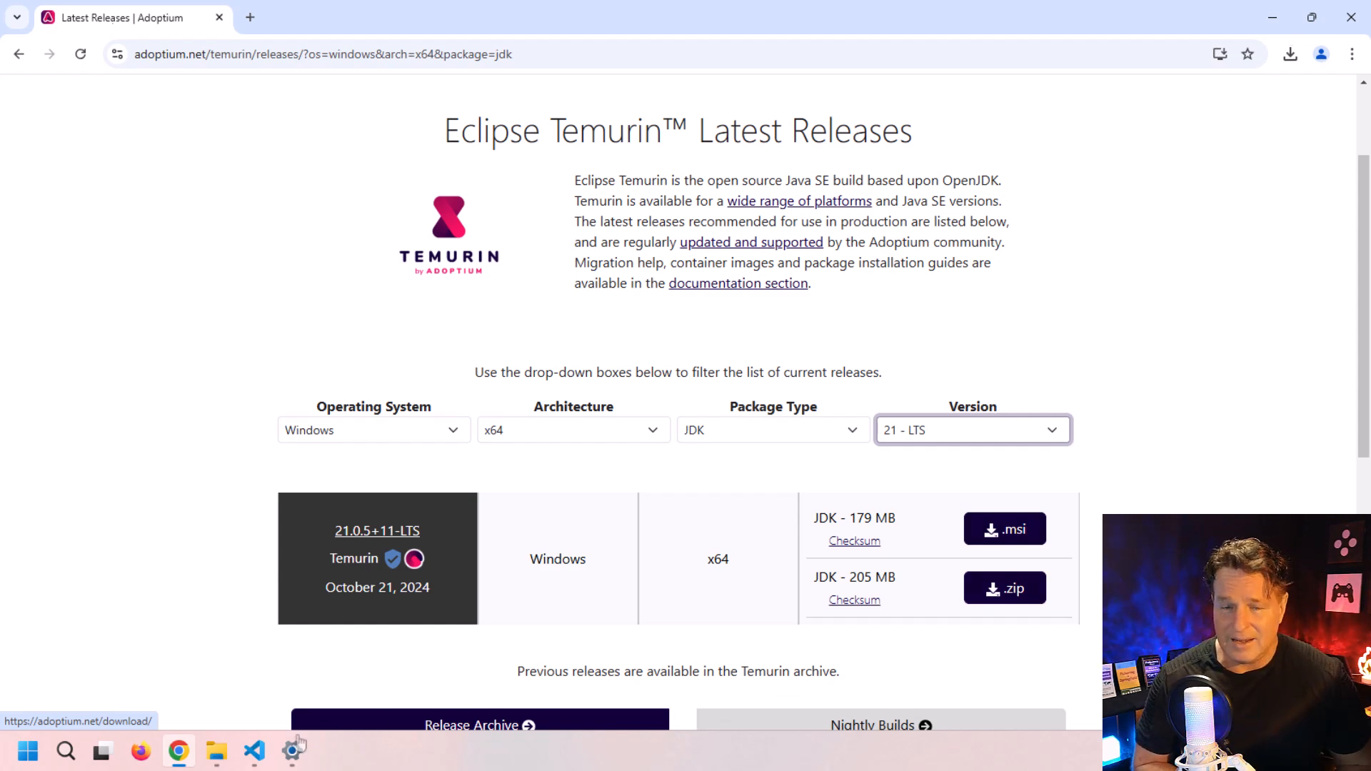
pyautogui.moveTo(217, 749)
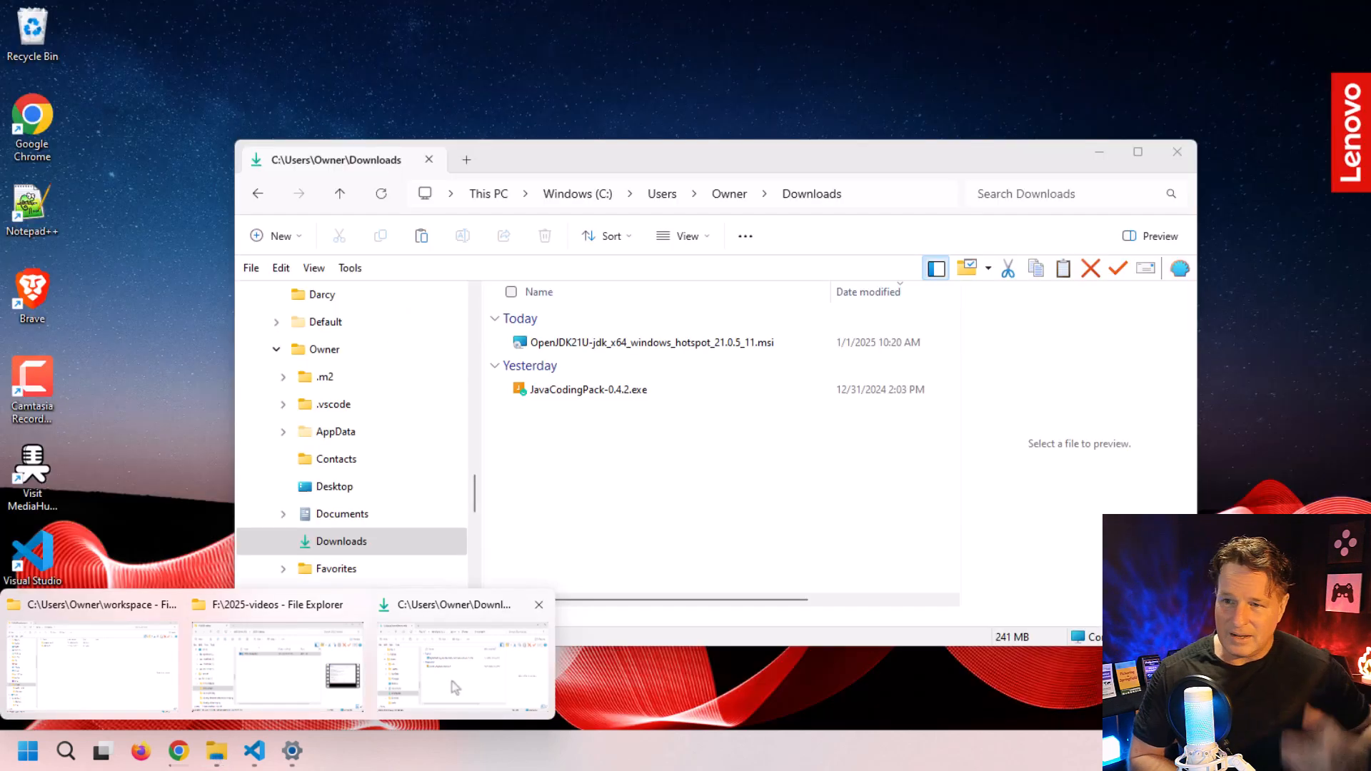
pyautogui.click(450, 685)
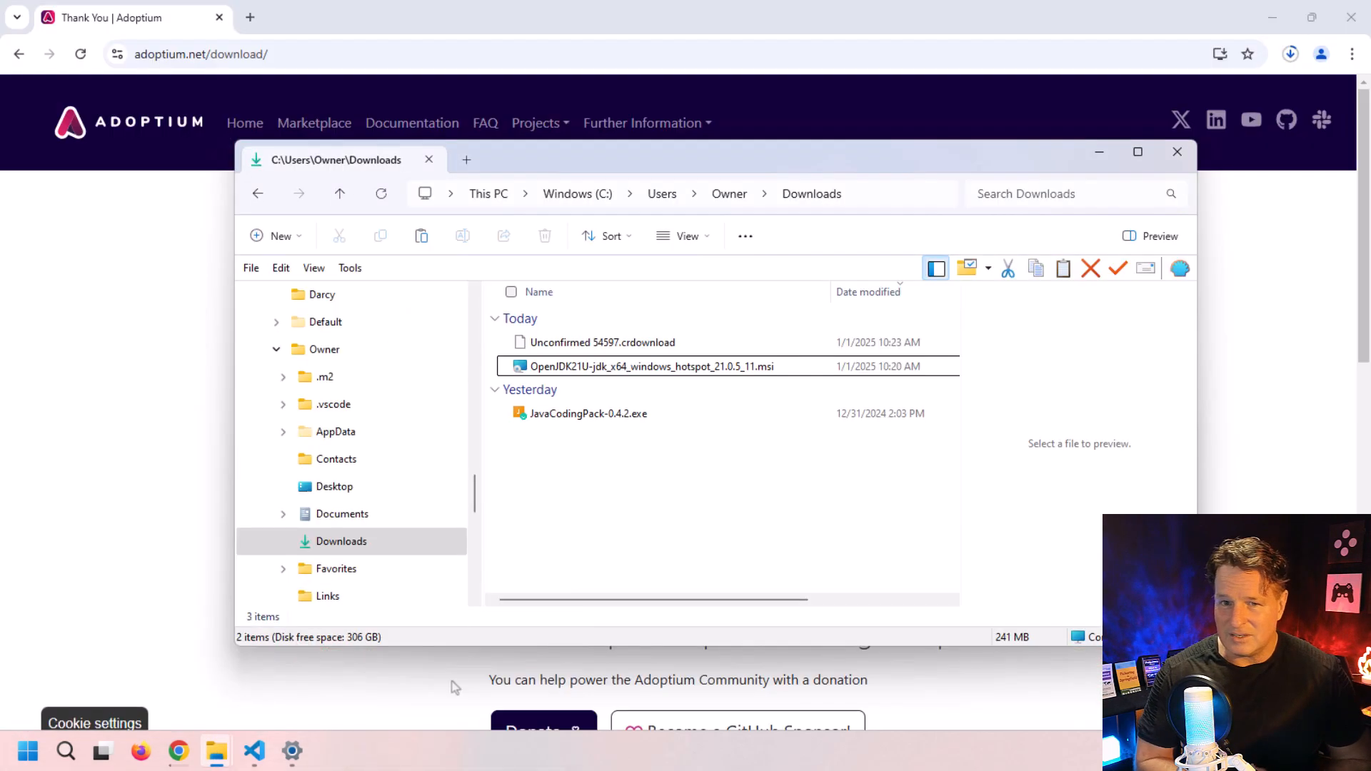
# Run OpenJDK21U-jdk_x64_windows_hotspot_21.0.5_11.msi, accept the license agreement and keep the installation scope for all users of this machine
pyautogui.click(657, 375)
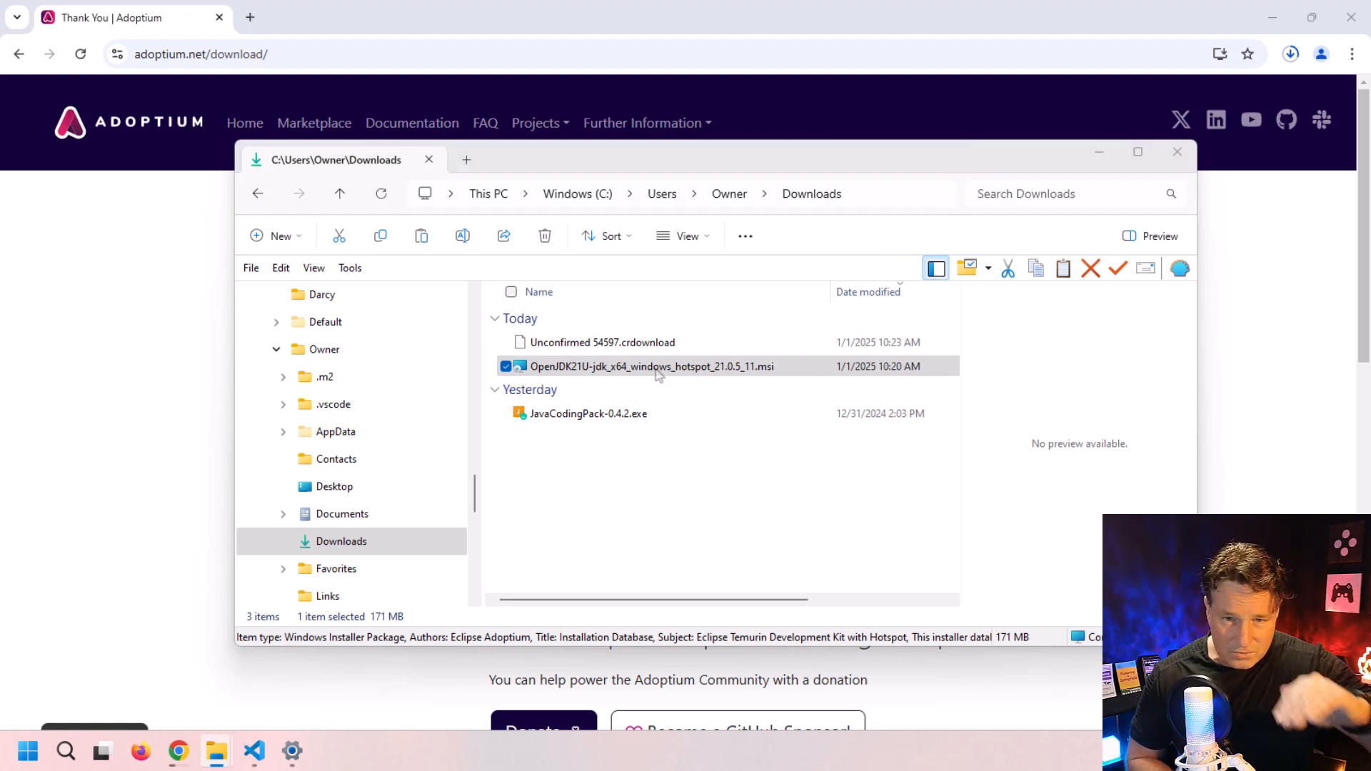
pyautogui.doubleClick(656, 370)
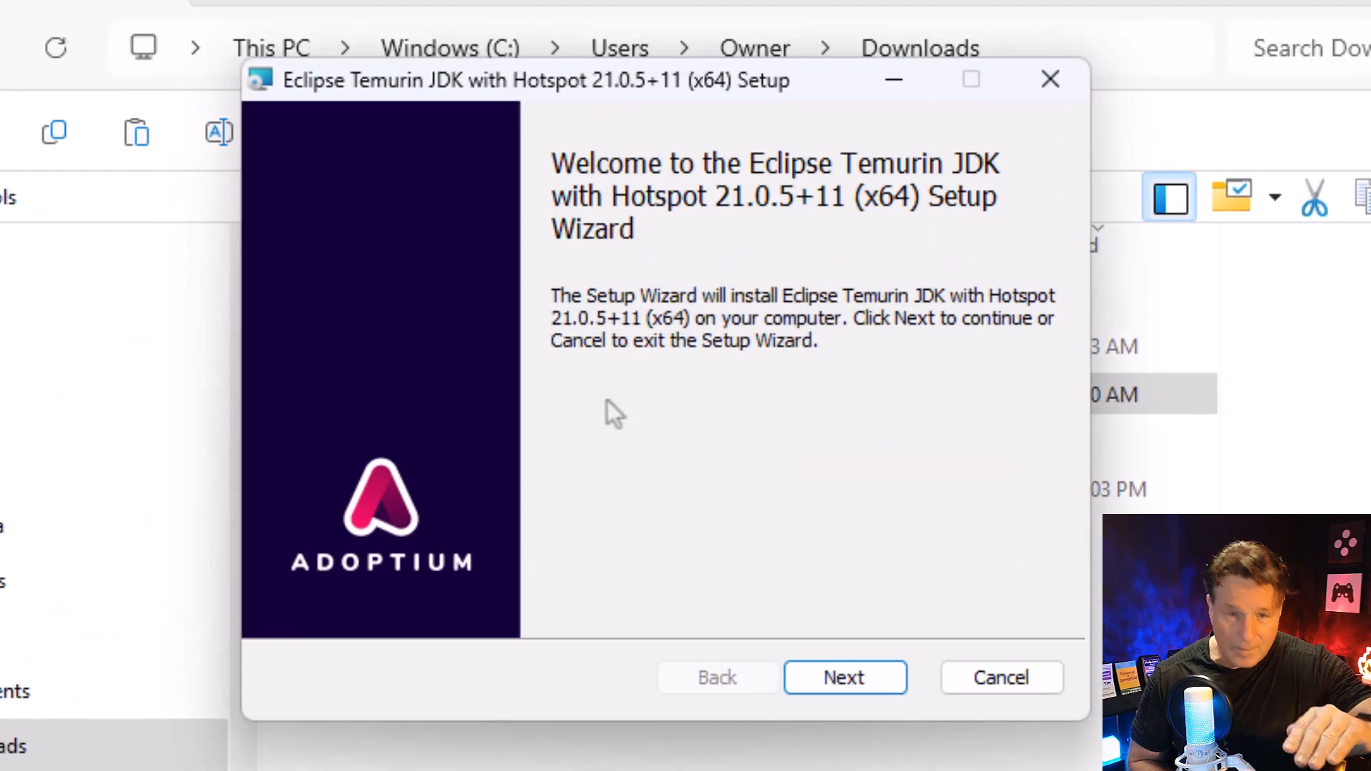
pyautogui.click(845, 677)
pyautogui.click(596, 597)
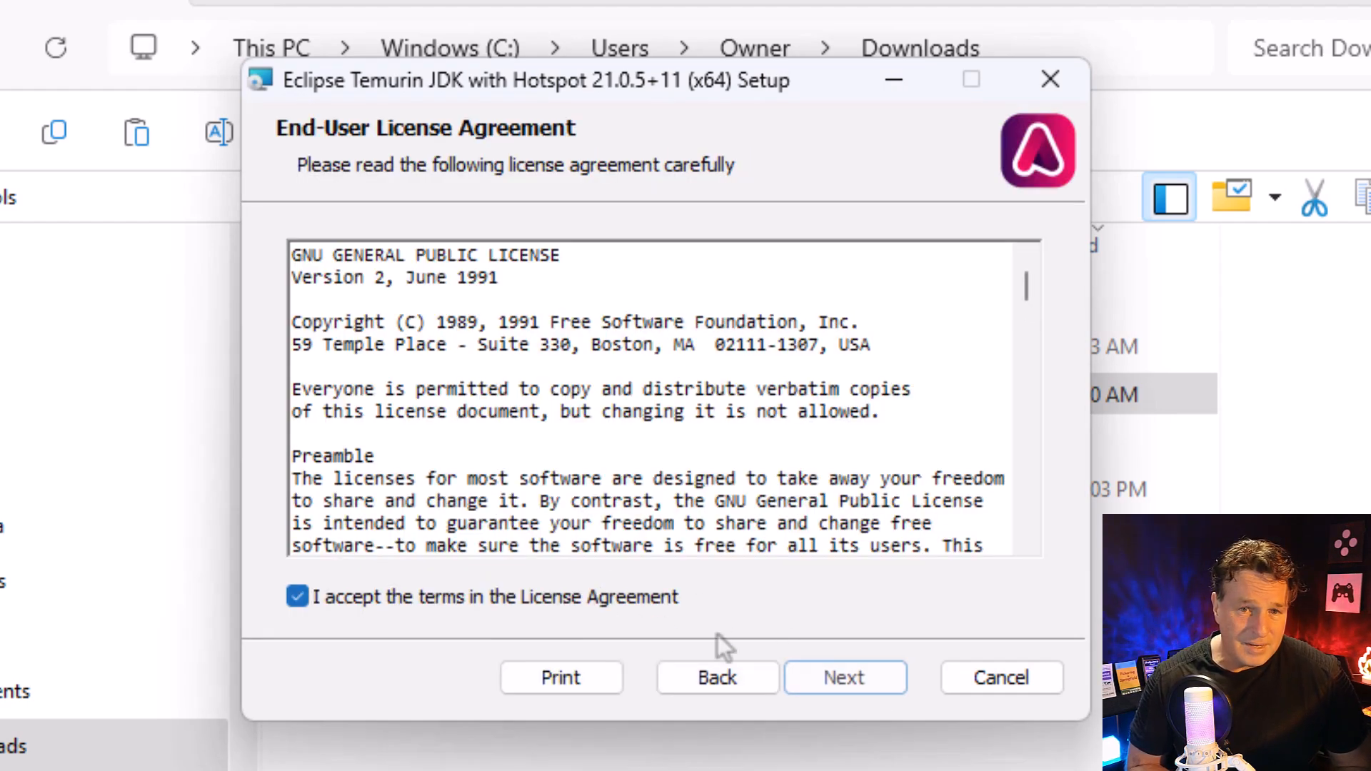
pyautogui.click(876, 685)
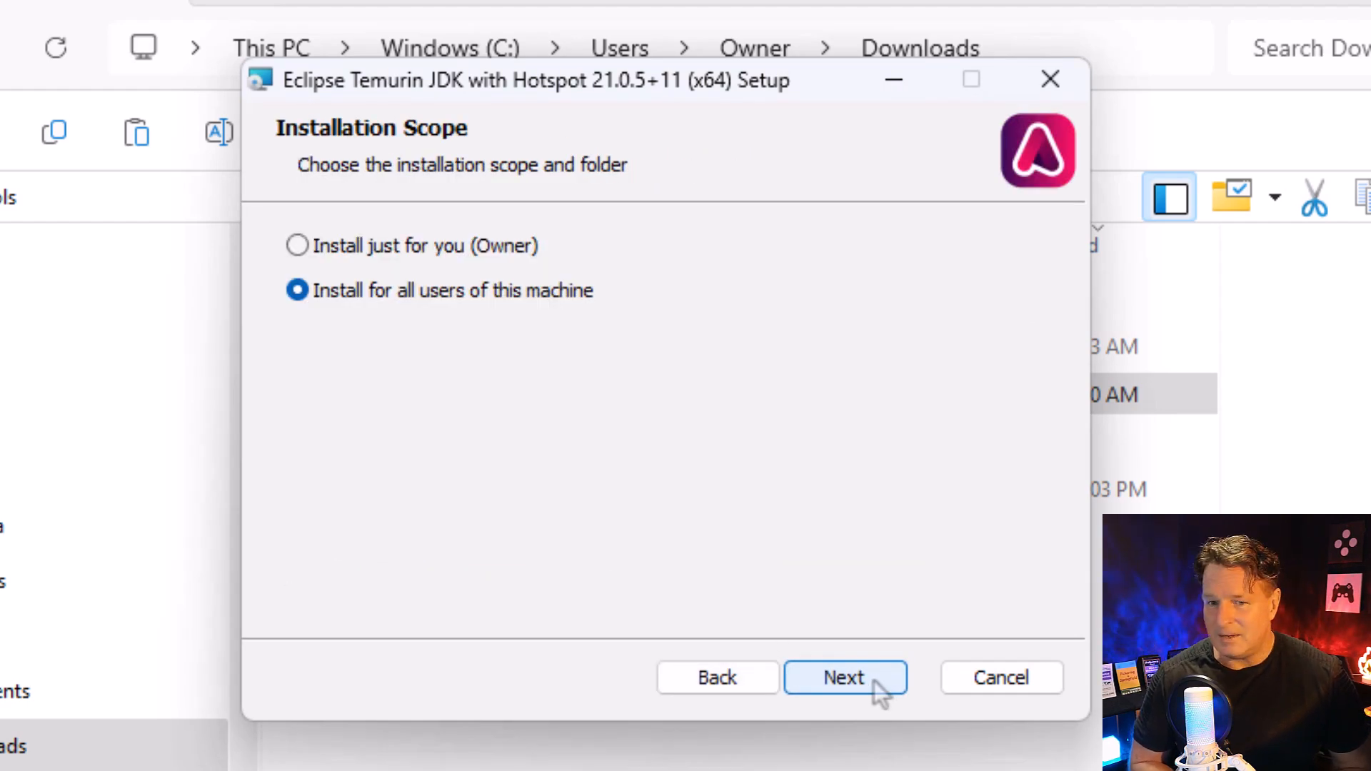
pyautogui.click(878, 689)
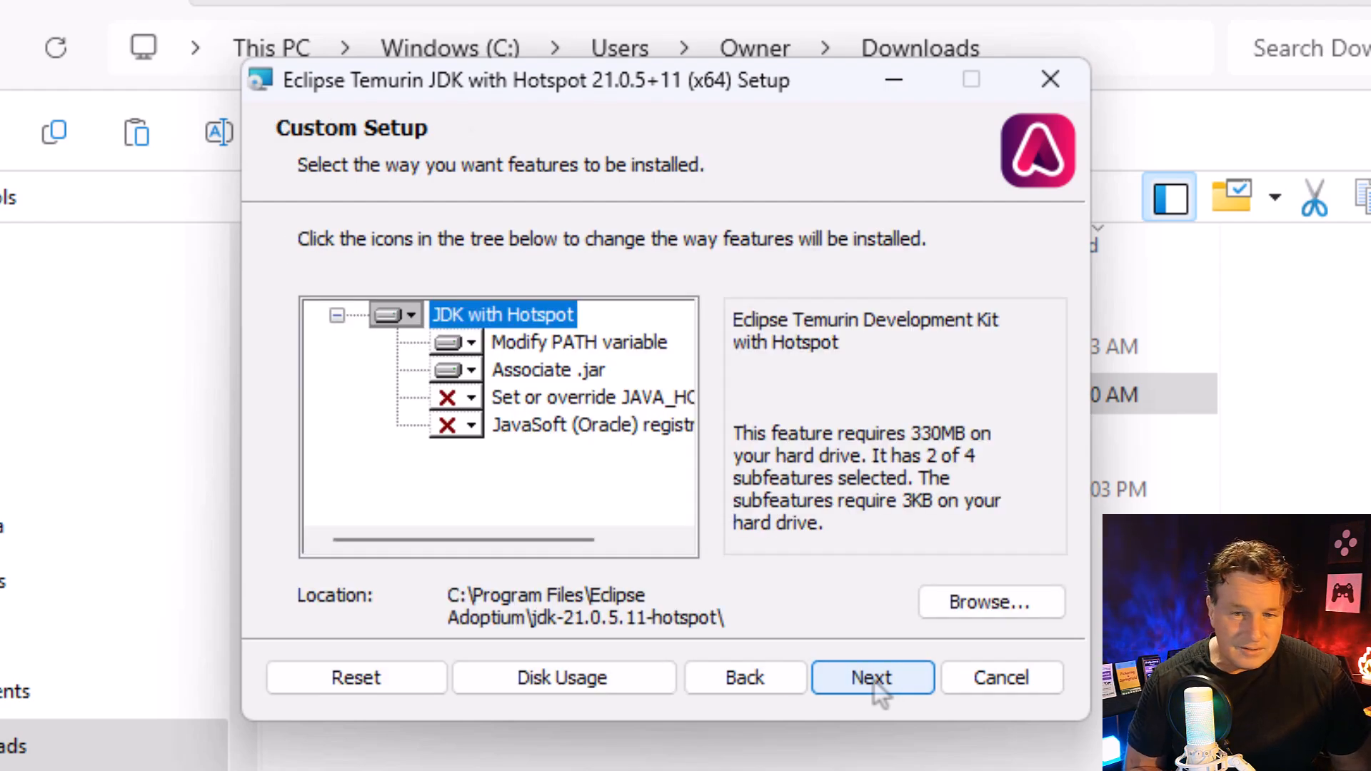
# Include the Set or override JAVA_HOME variable feature to be installed on the local hard drive
pyautogui.moveTo(547, 542); pyautogui.dragTo(581, 551)
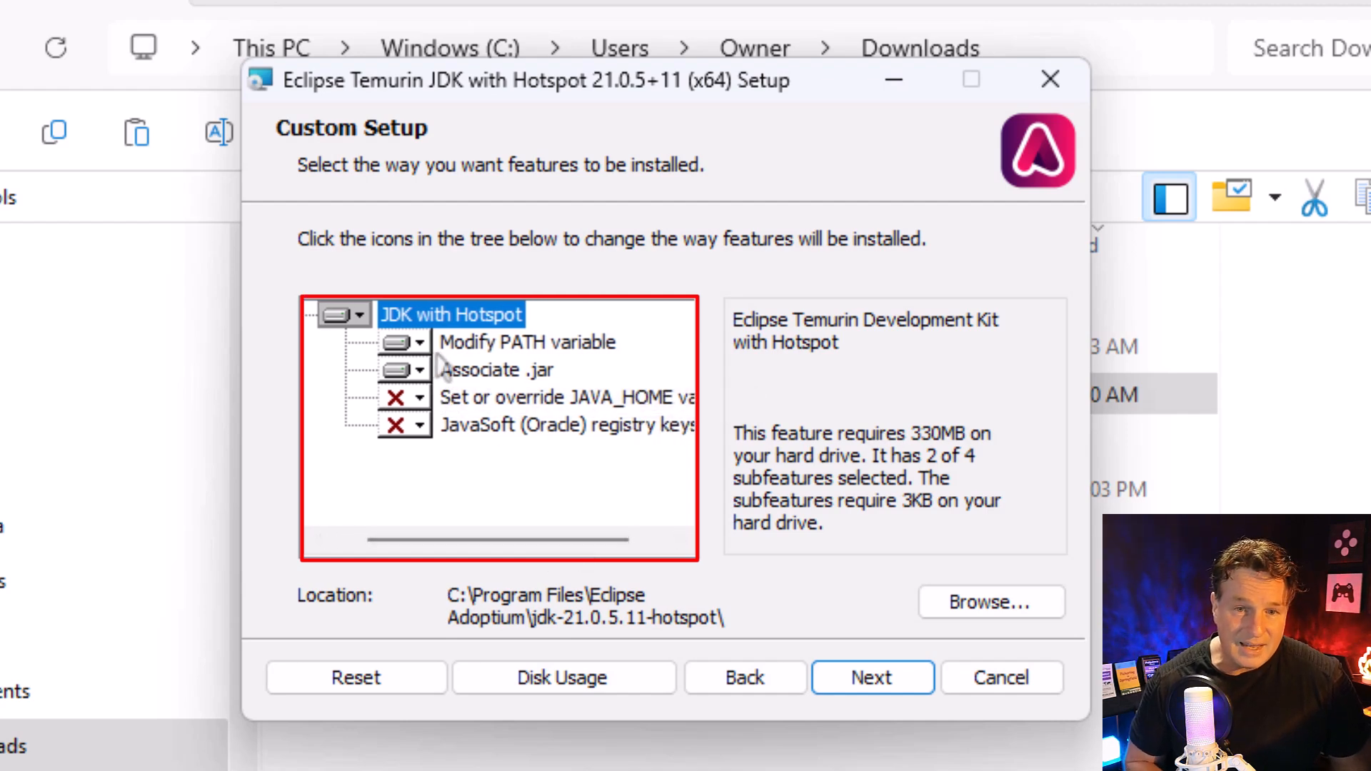
pyautogui.click(423, 398)
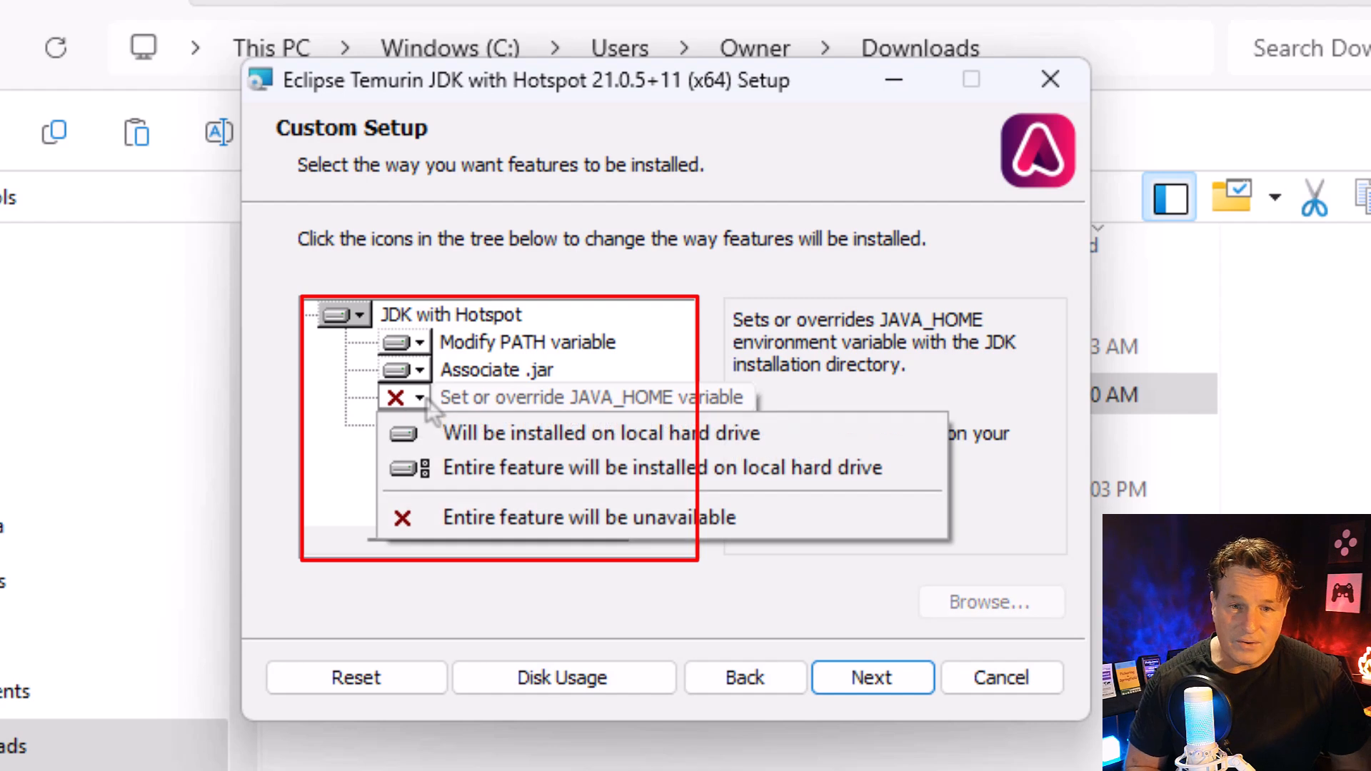
pyautogui.click(441, 435)
pyautogui.moveTo(480, 544); pyautogui.dragTo(523, 541)
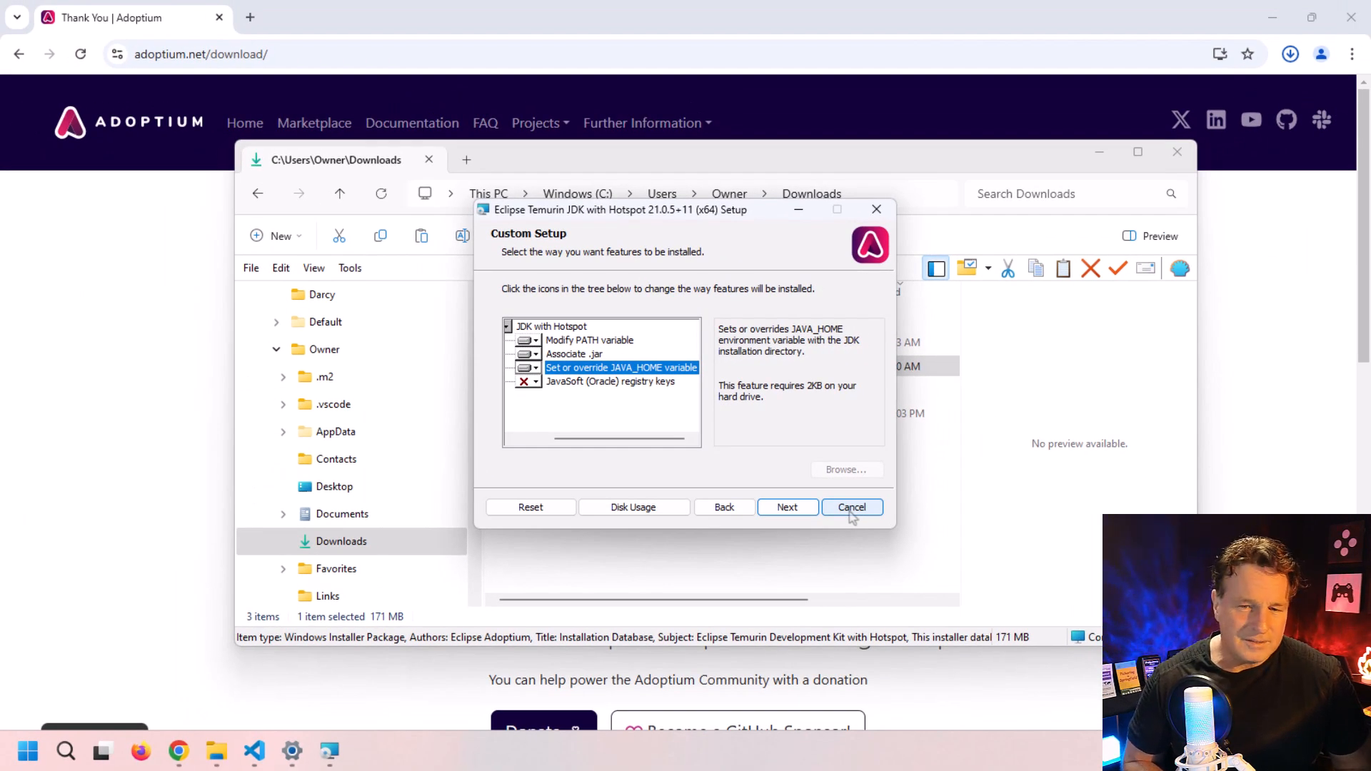
# Cancel the Eclipse Temurin JDK installation and close the setup wizard
pyautogui.click(852, 509)
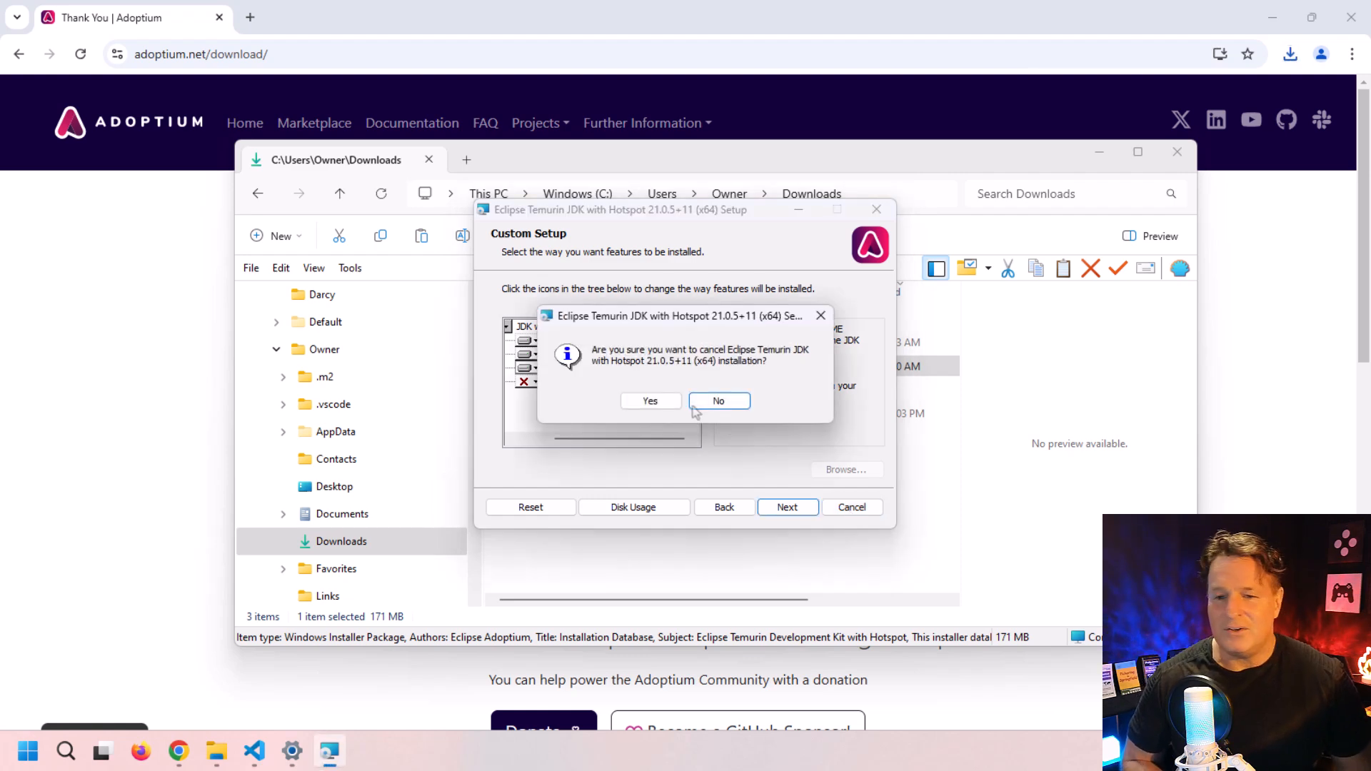
pyautogui.click(665, 406)
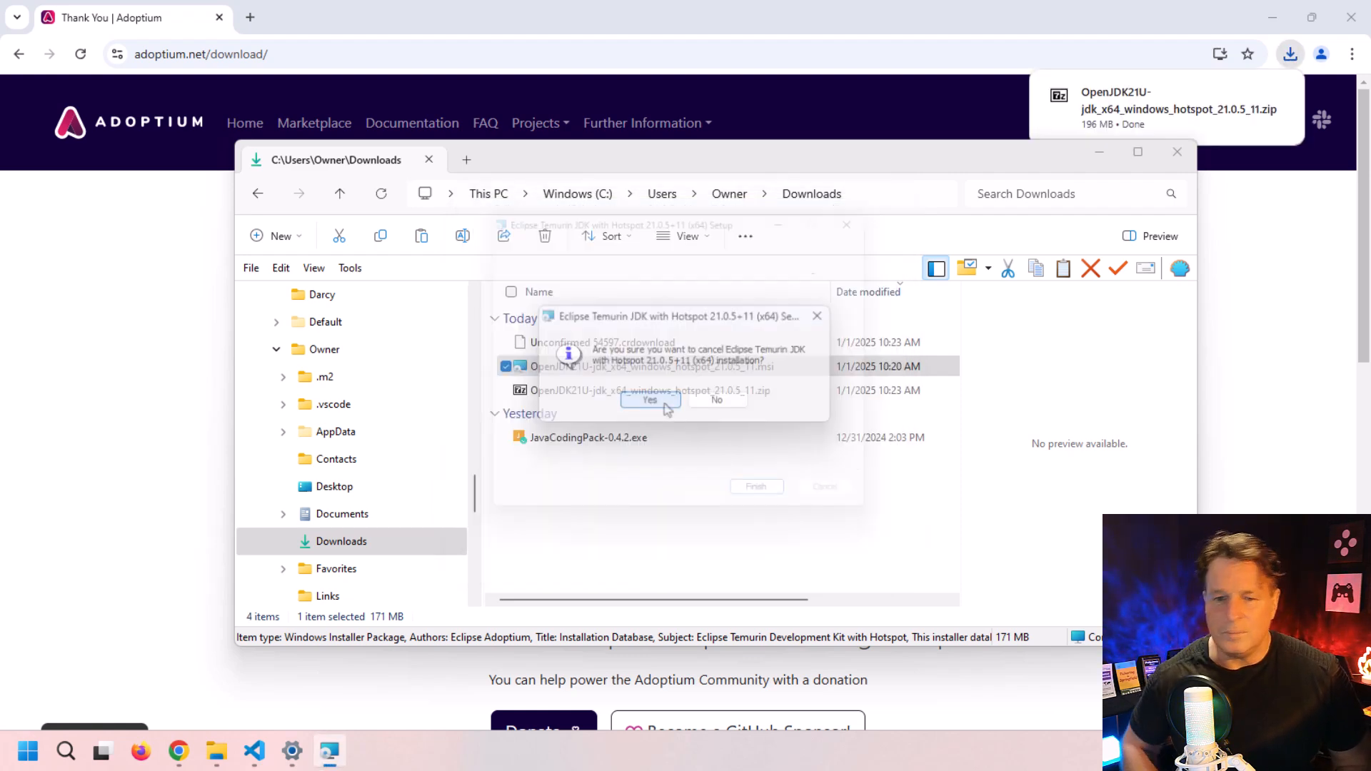
pyautogui.click(770, 509)
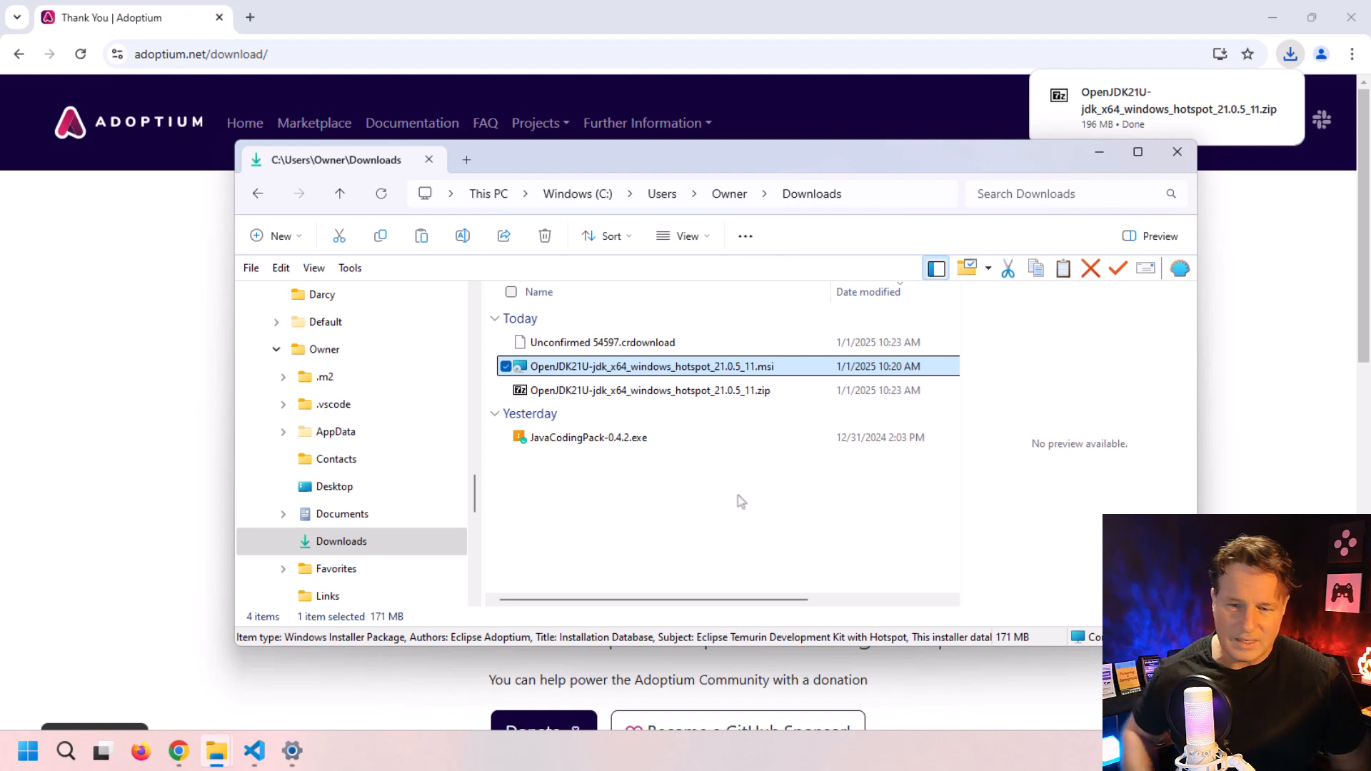
# Reload the Downloads folder and copy OpenJDK21U-jdk_x64_windows_hotspot_21.0.5_11.zip into the C:\_tools folder
pyautogui.click(346, 514)
pyautogui.click(413, 539)
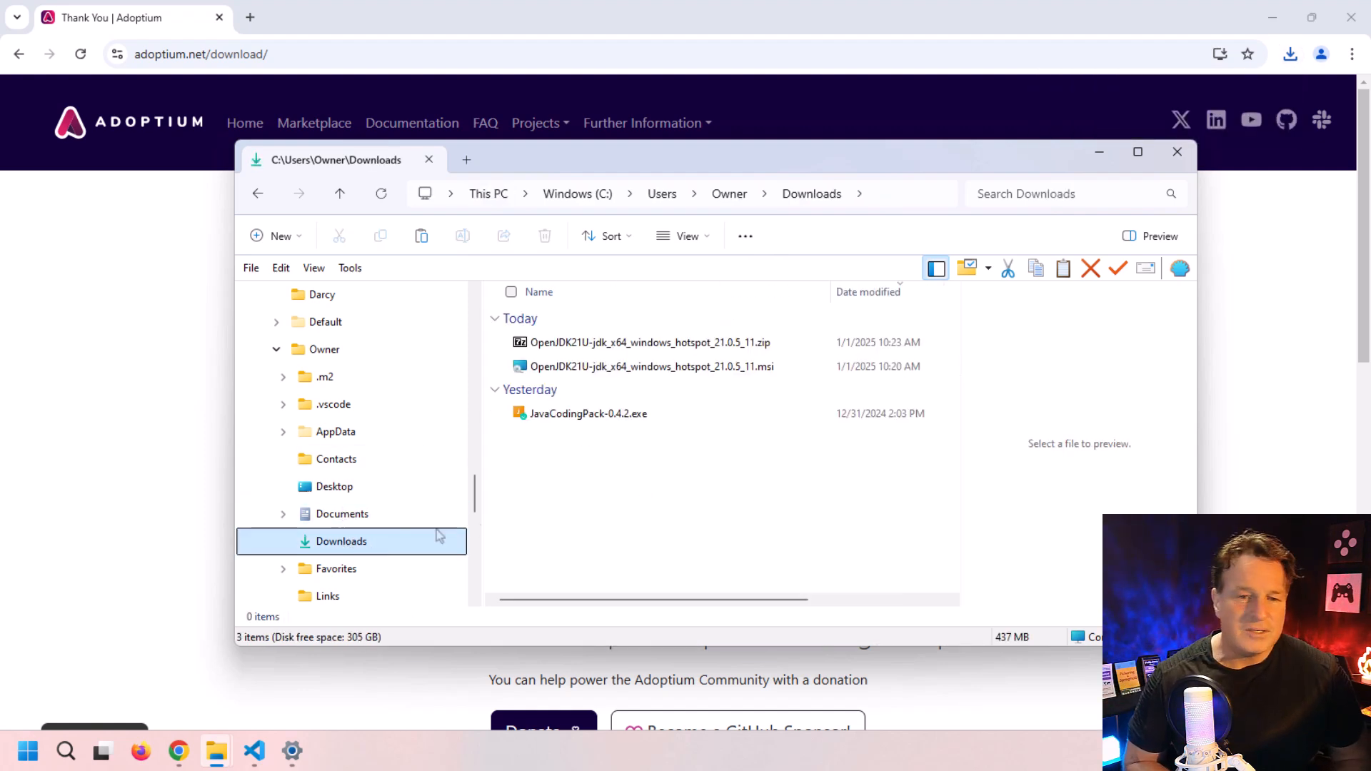
pyautogui.click(603, 346)
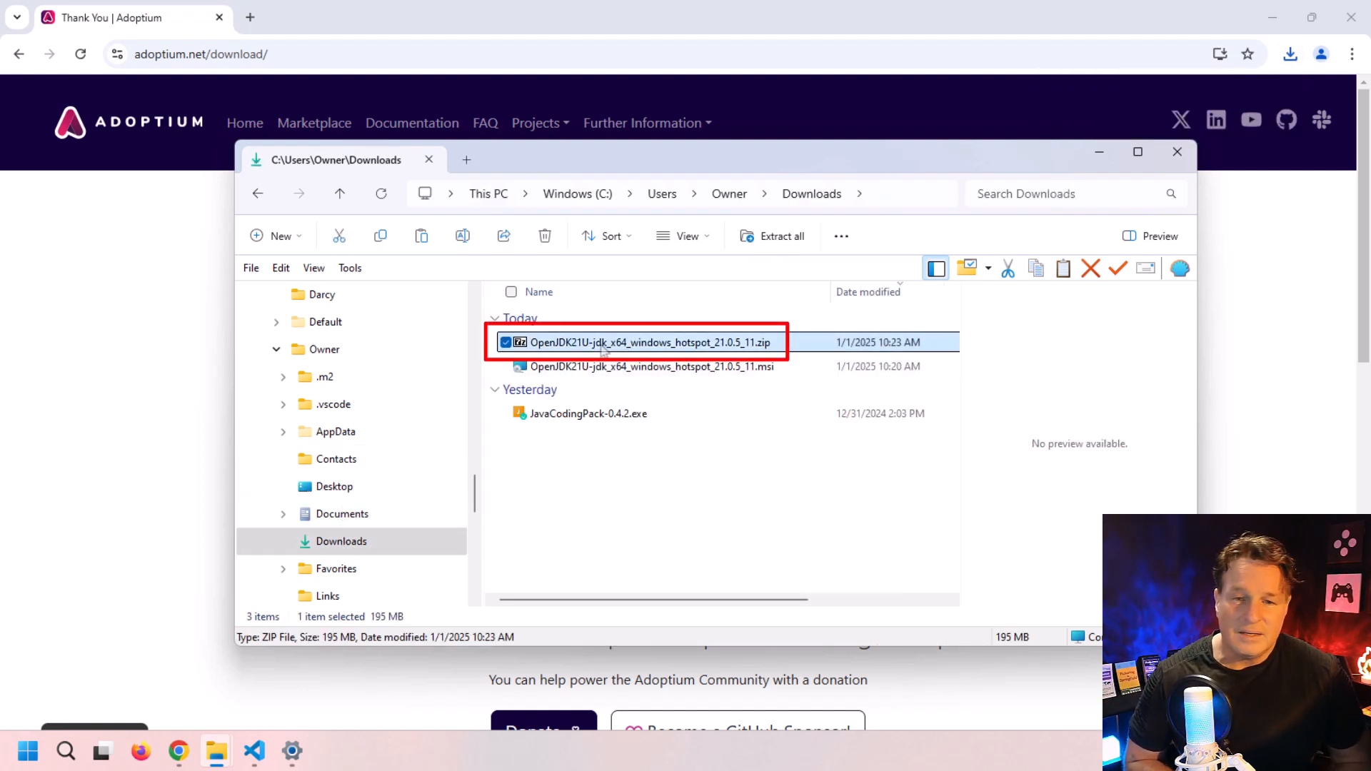
pyautogui.click(276, 350)
pyautogui.moveTo(475, 543); pyautogui.dragTo(475, 484)
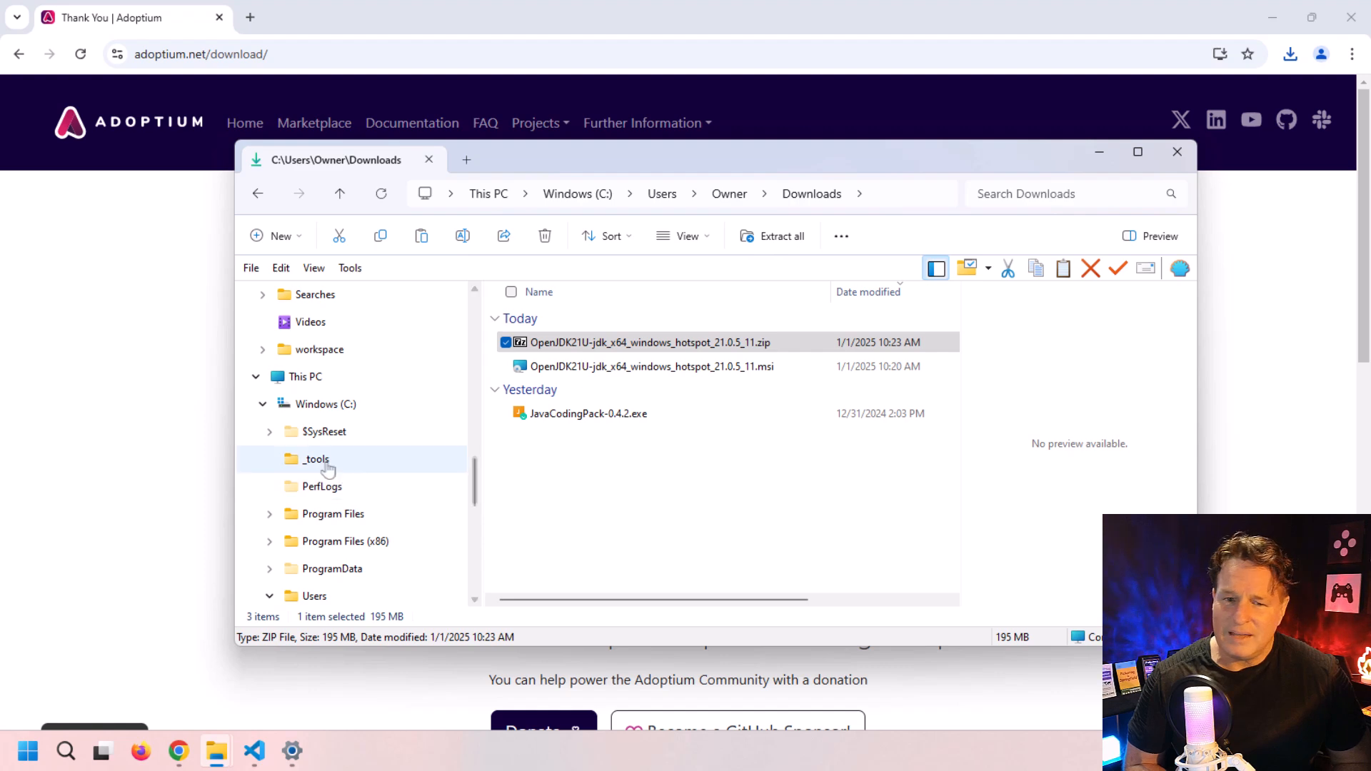
pyautogui.click(397, 457)
pyautogui.rightClick(581, 394)
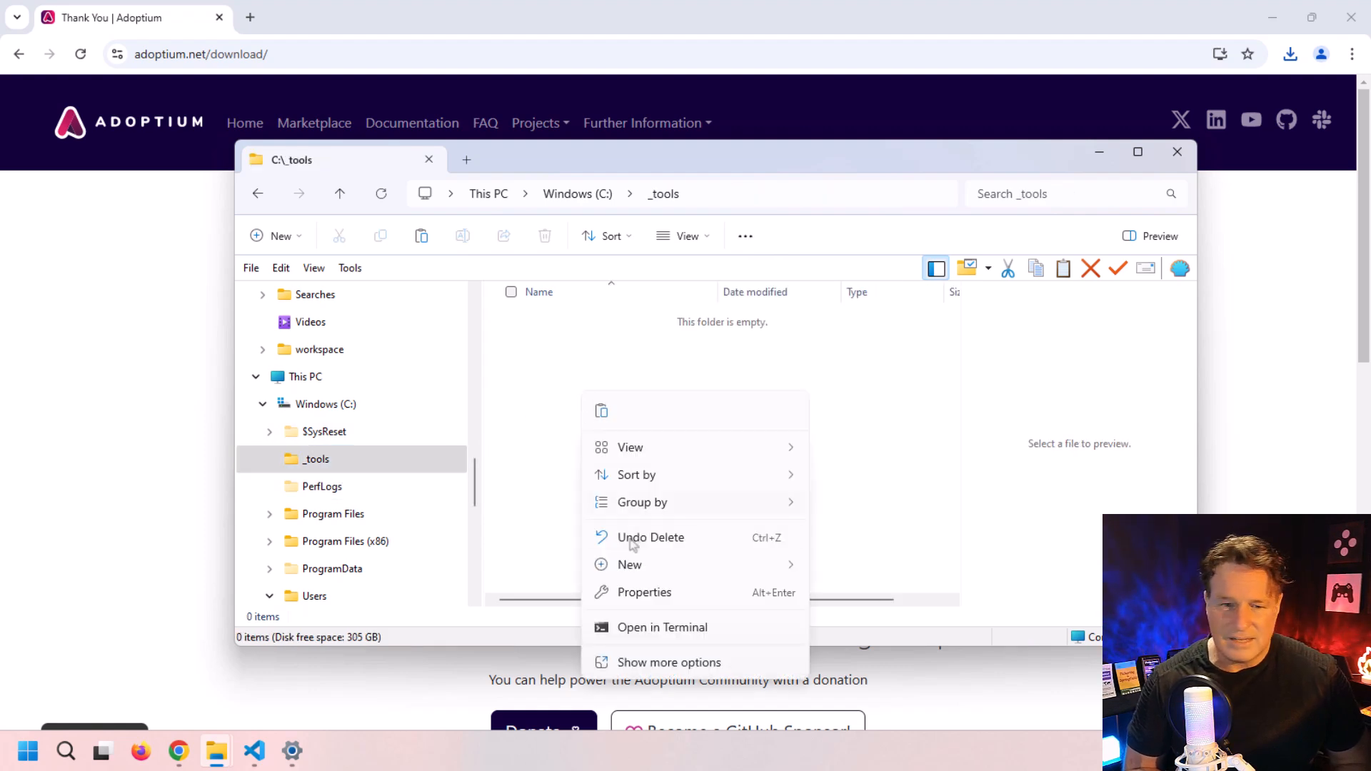
pyautogui.click(602, 411)
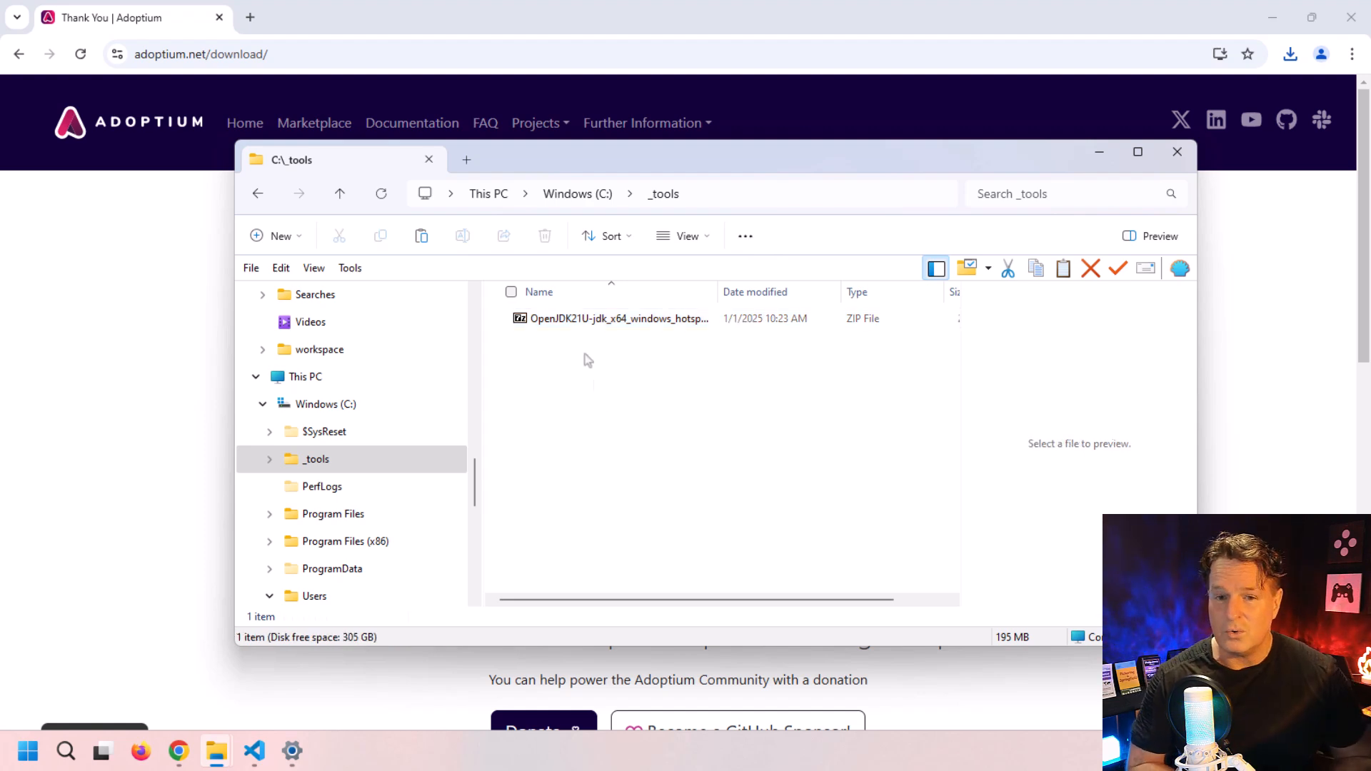
# Extract all files of the OpenJDK zip directly into C:\_tools, removing the archive-named subfolder from the destination path
pyautogui.rightClick(568, 323)
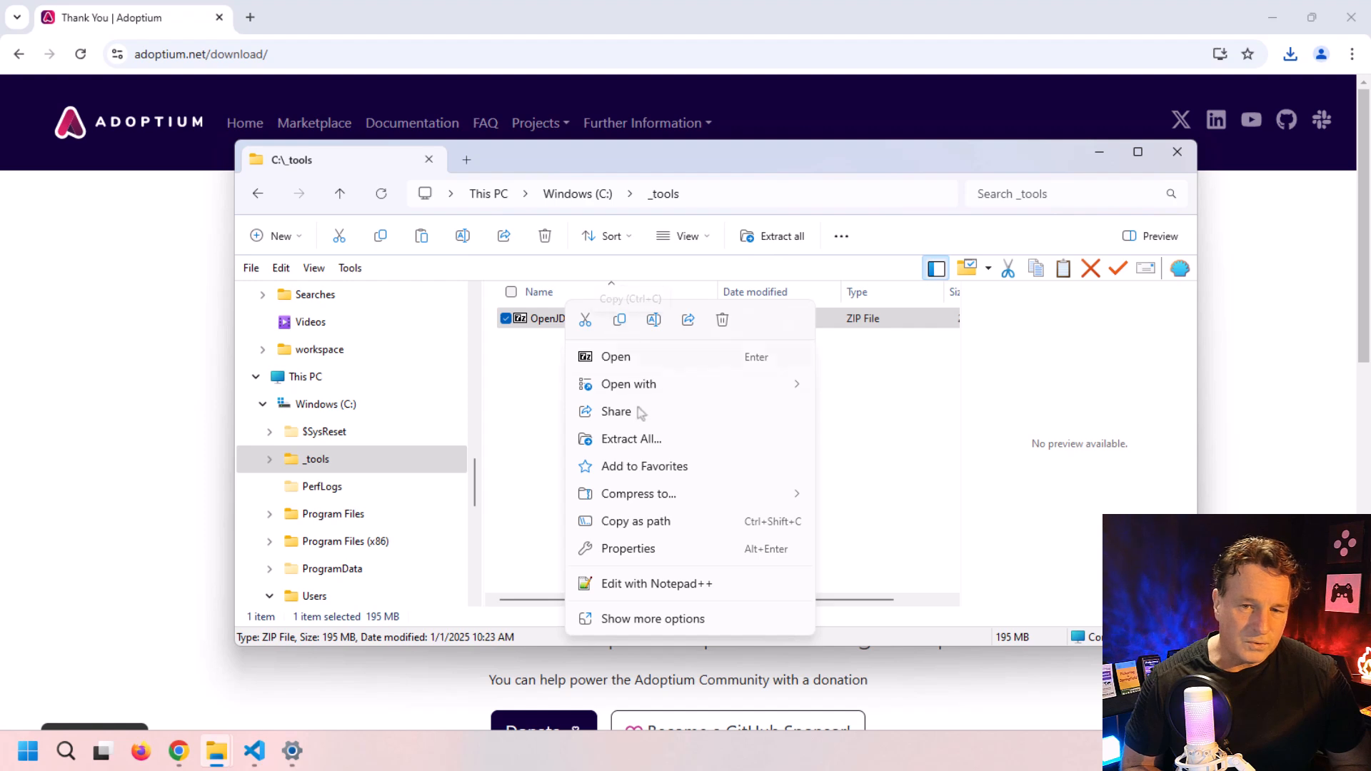
pyautogui.click(639, 438)
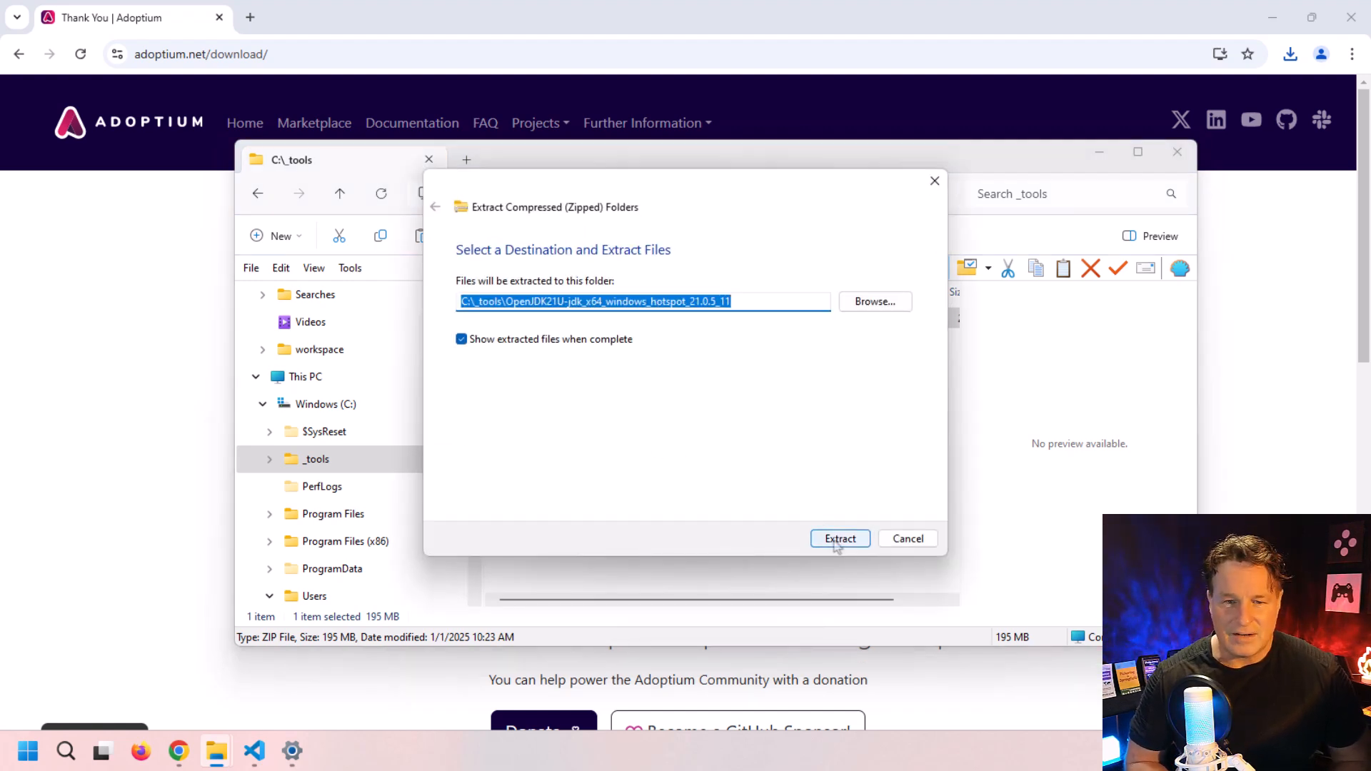
pyautogui.moveTo(507, 303); pyautogui.dragTo(734, 303)
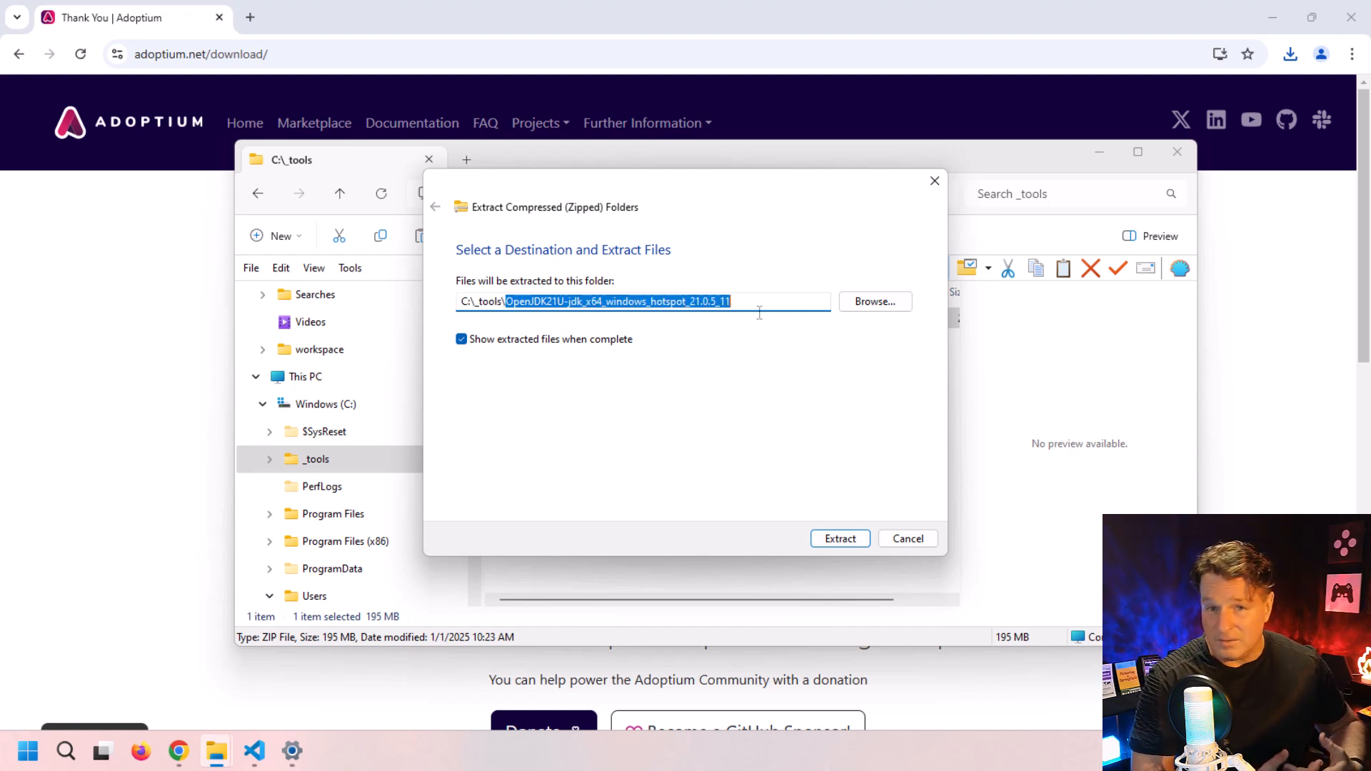
pyautogui.press('BackSpace')
pyautogui.click(794, 449)
pyautogui.click(840, 540)
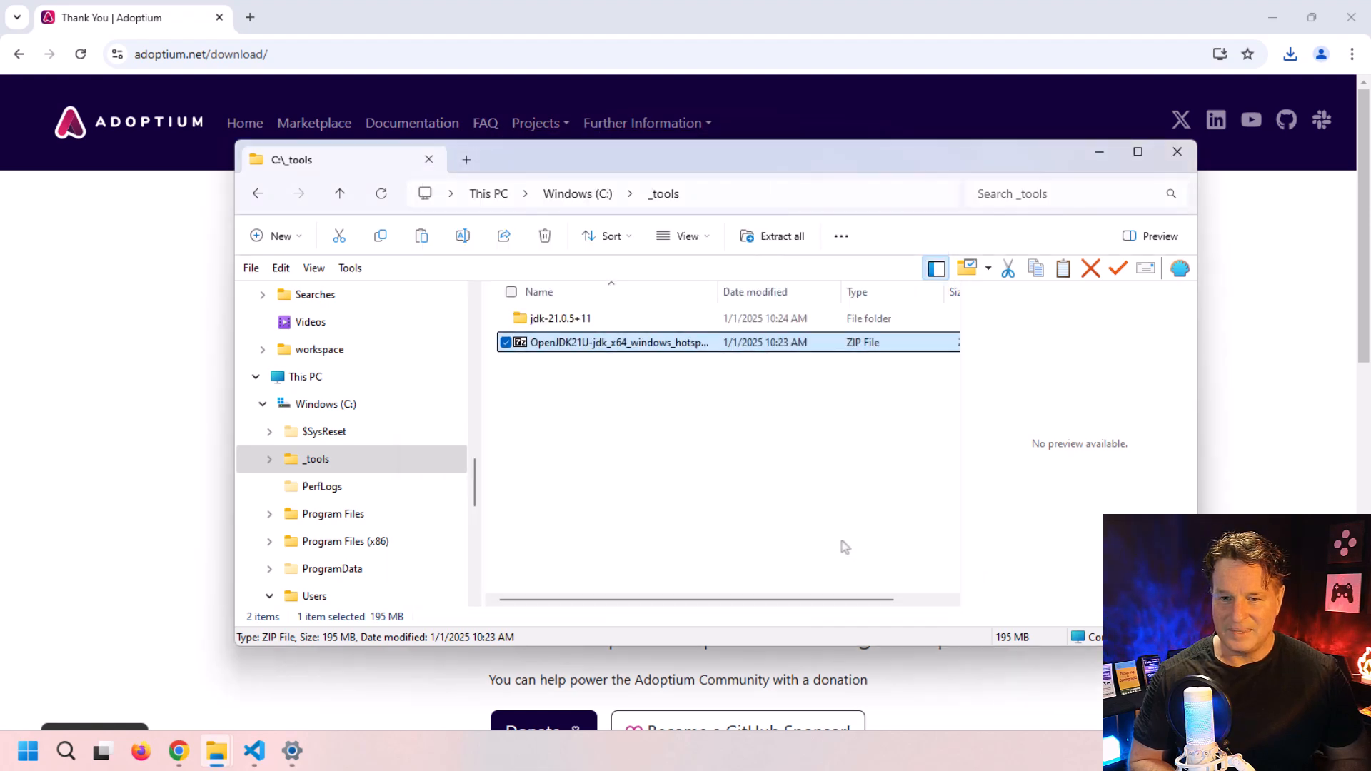
# Look inside the extracted jdk-21.0.5+11 folder and rename that folder to jdk-21
pyautogui.doubleClick(552, 321)
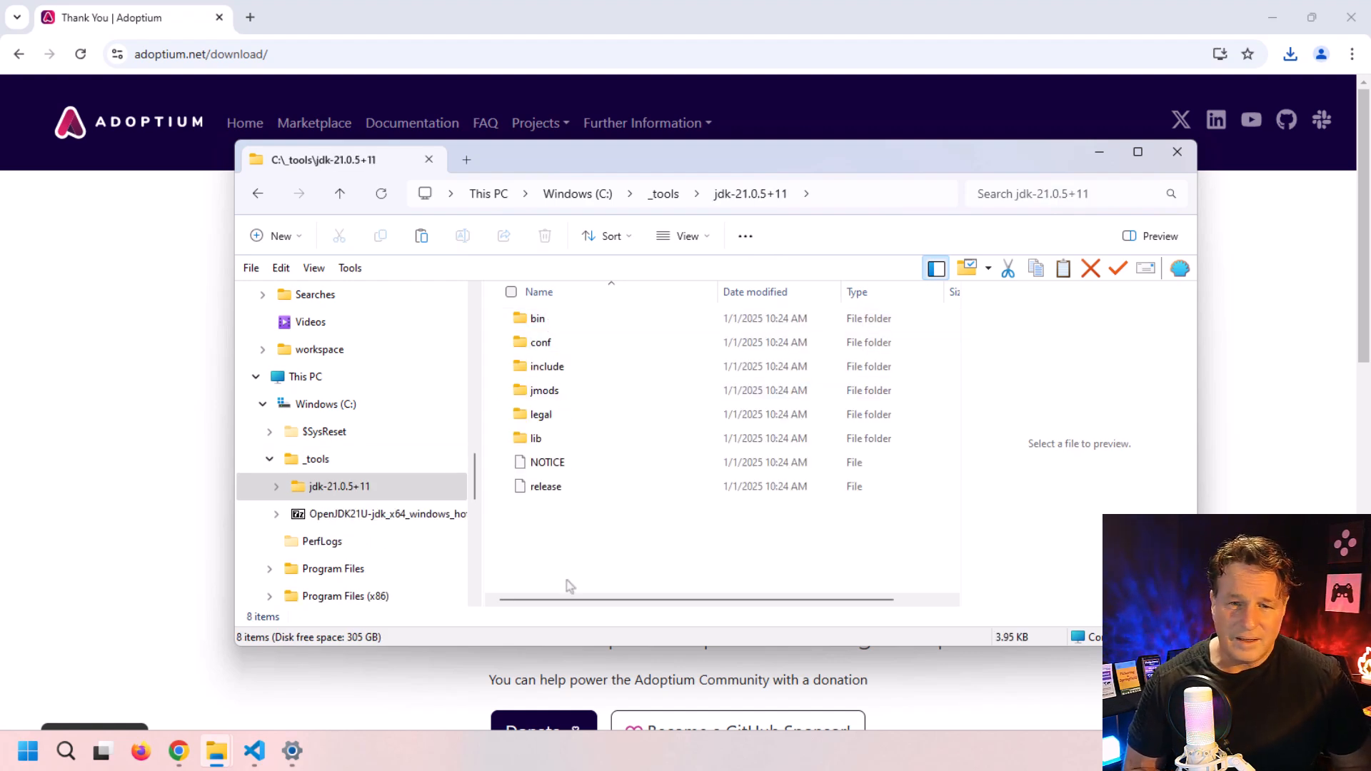
pyautogui.rightClick(334, 491)
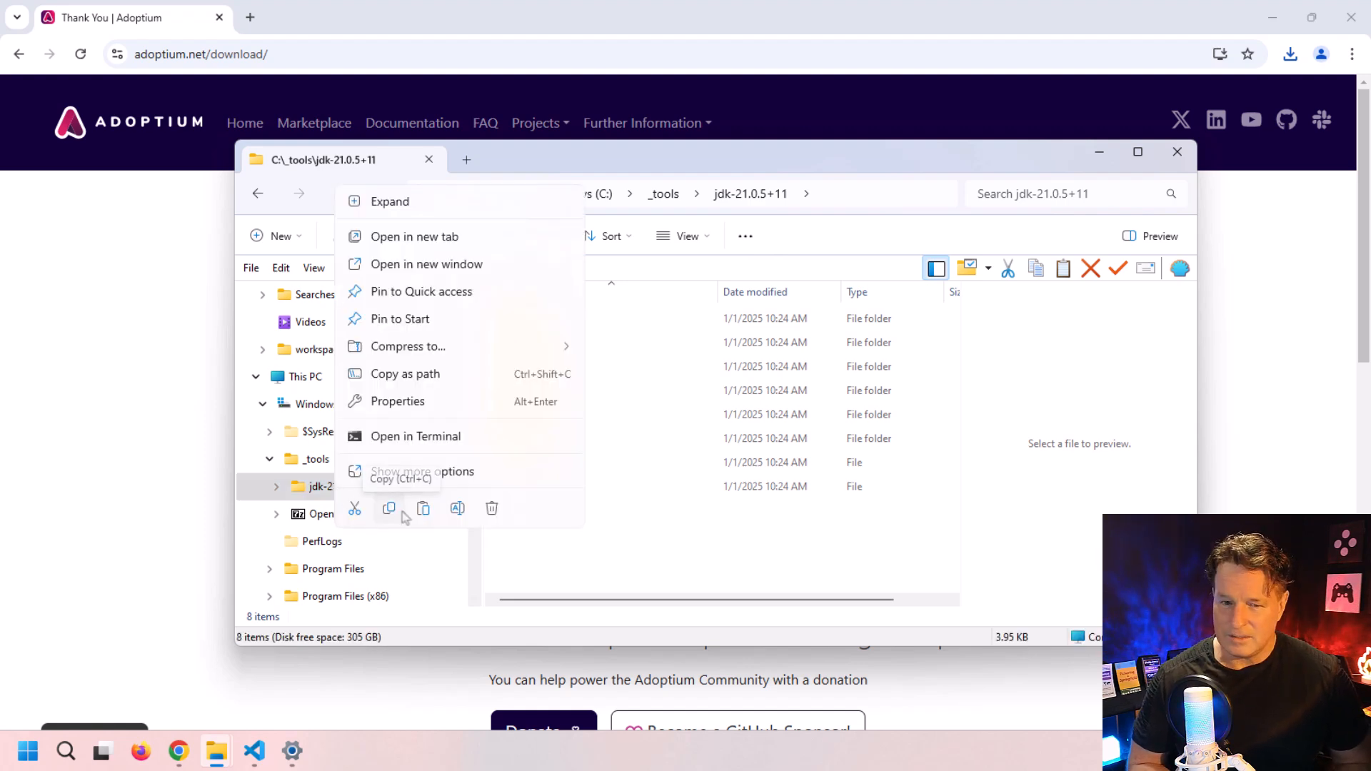
pyautogui.click(456, 508)
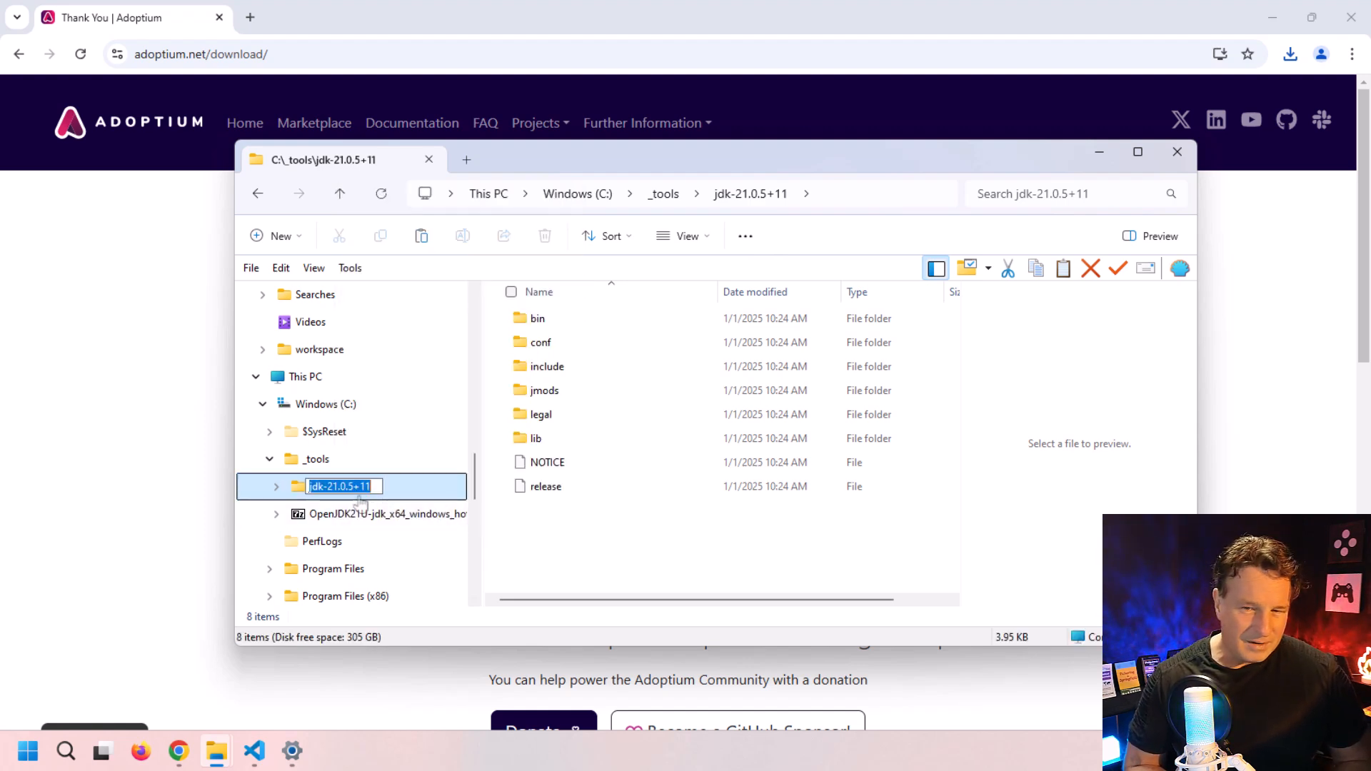
pyautogui.moveTo(336, 486); pyautogui.dragTo(418, 480)
pyautogui.press('BackSpace')
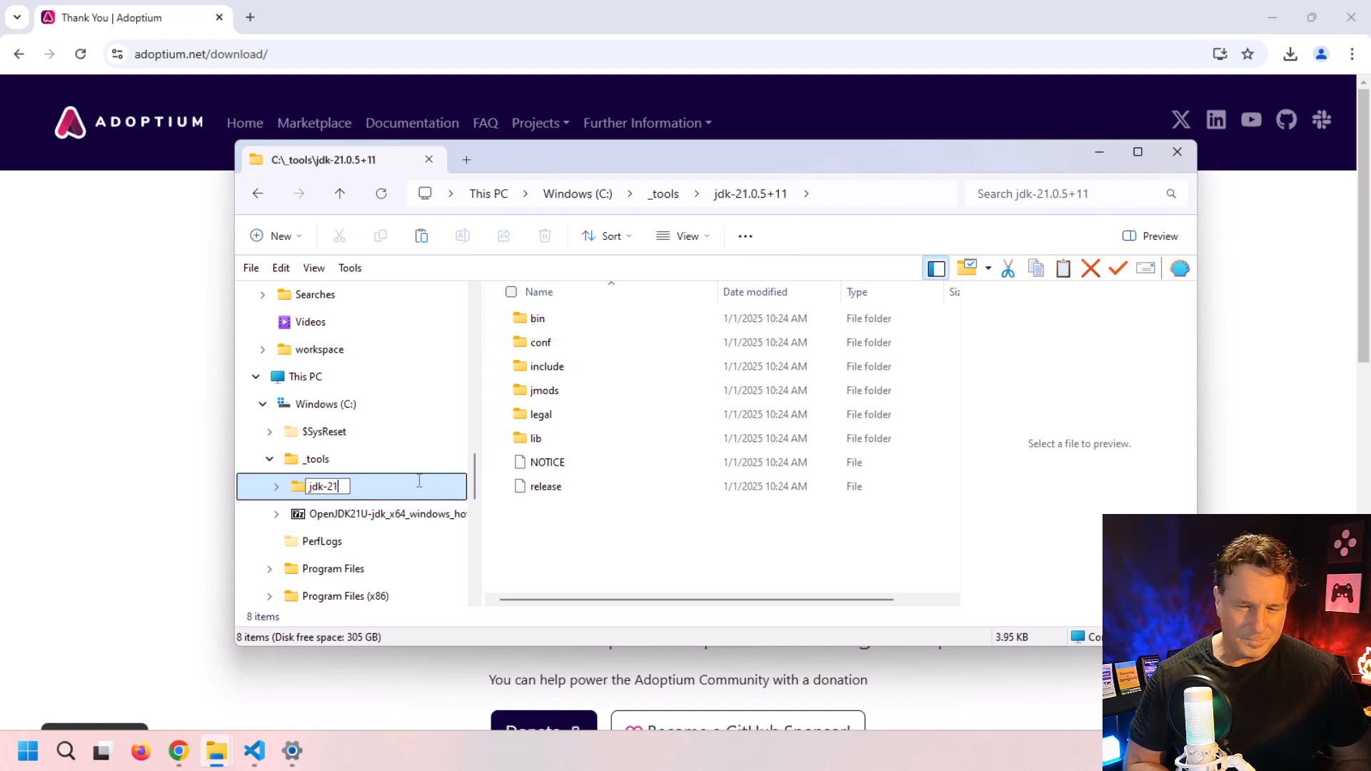
pyautogui.click(532, 521)
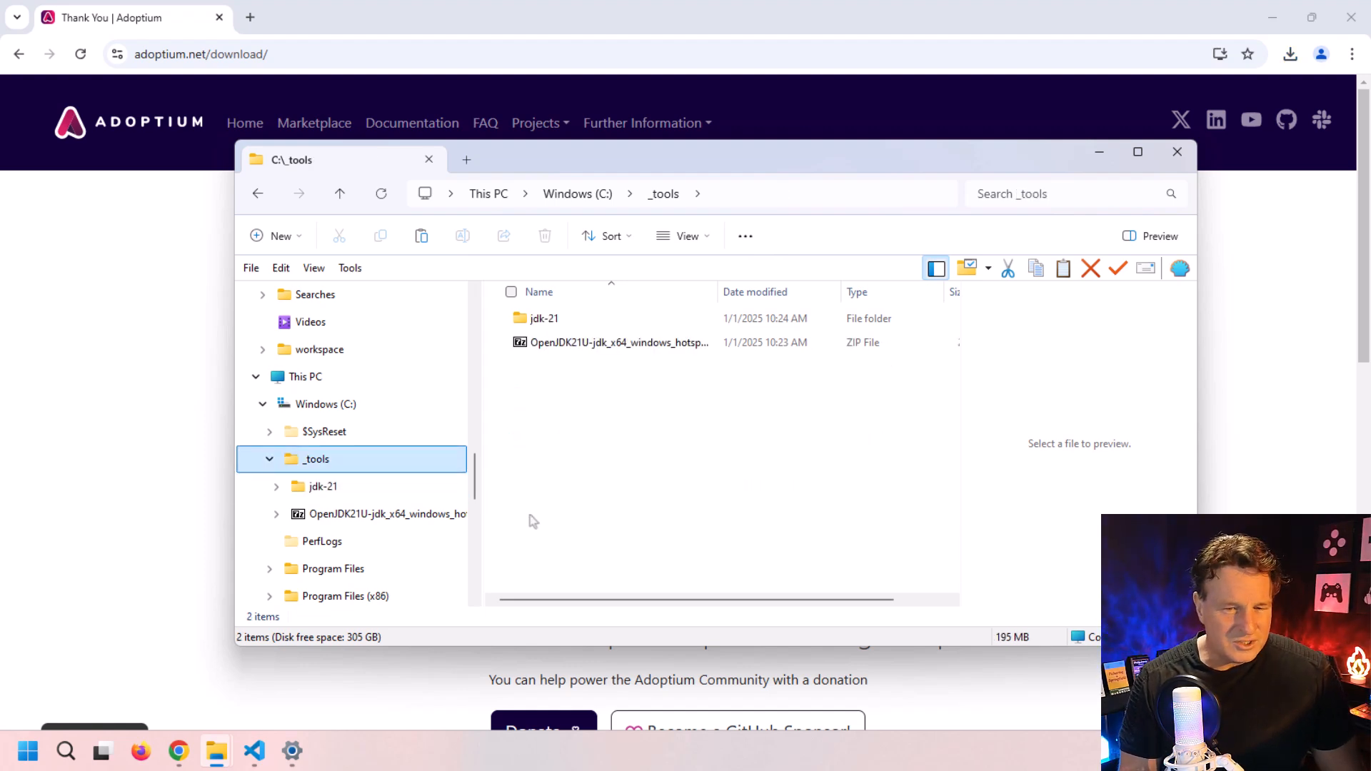
# Open the bin folder inside jdk-21 and copy its full path, C:\_tools\jdk-21\bin
pyautogui.click(340, 495)
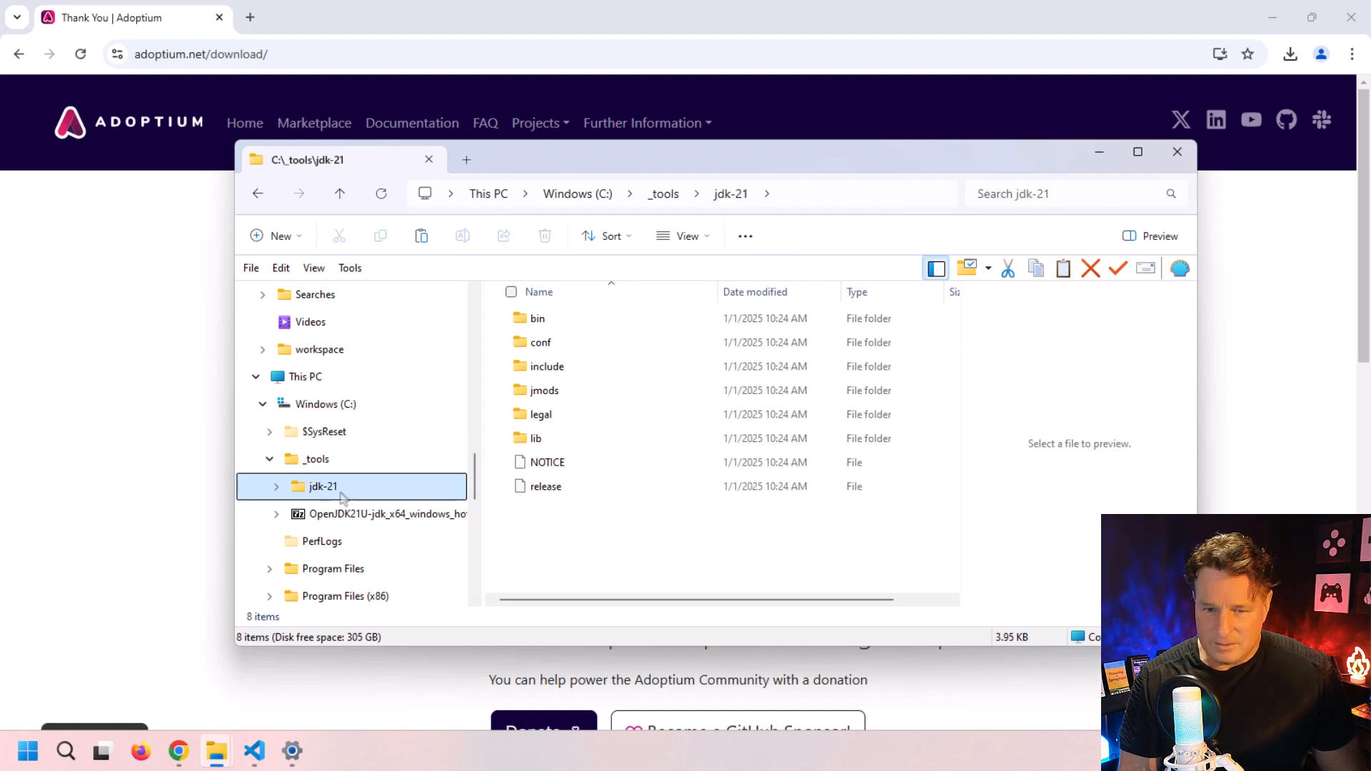
pyautogui.click(276, 487)
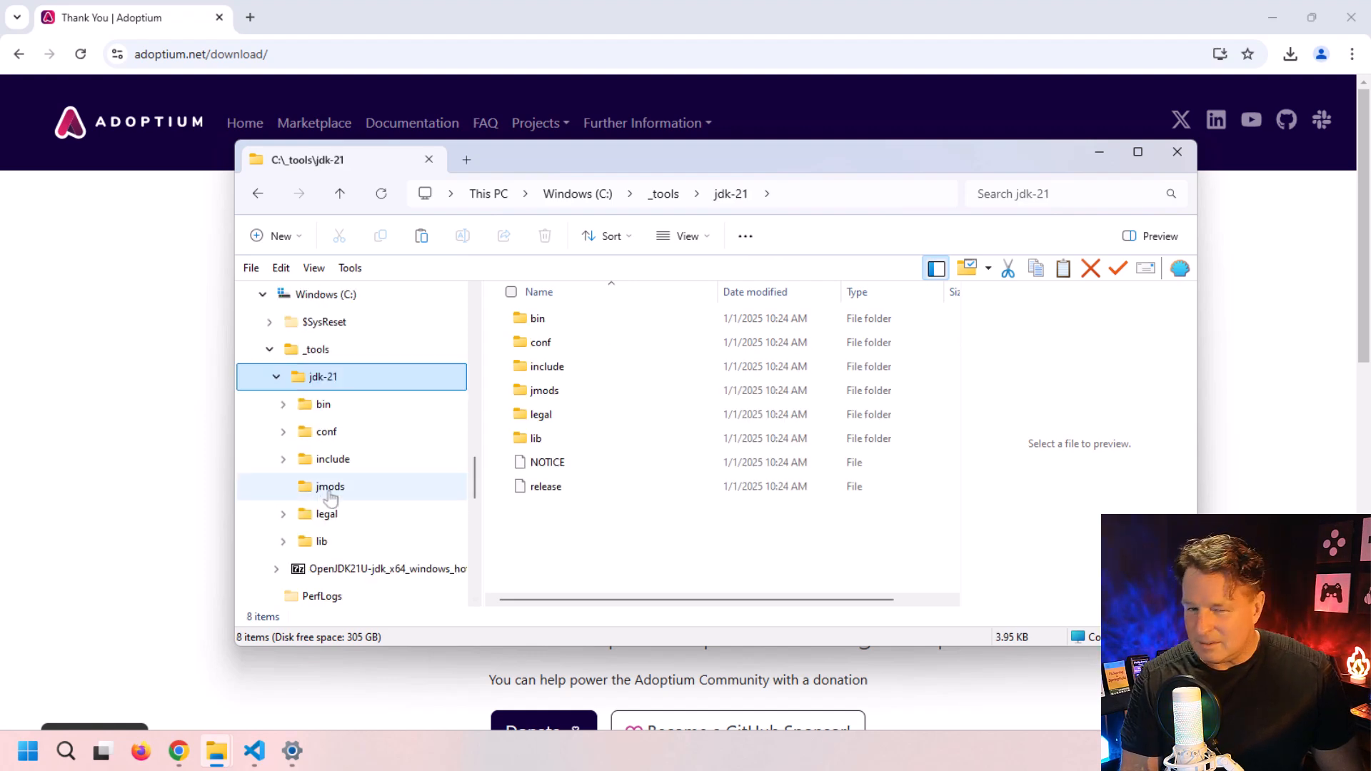
pyautogui.click(347, 406)
pyautogui.click(353, 383)
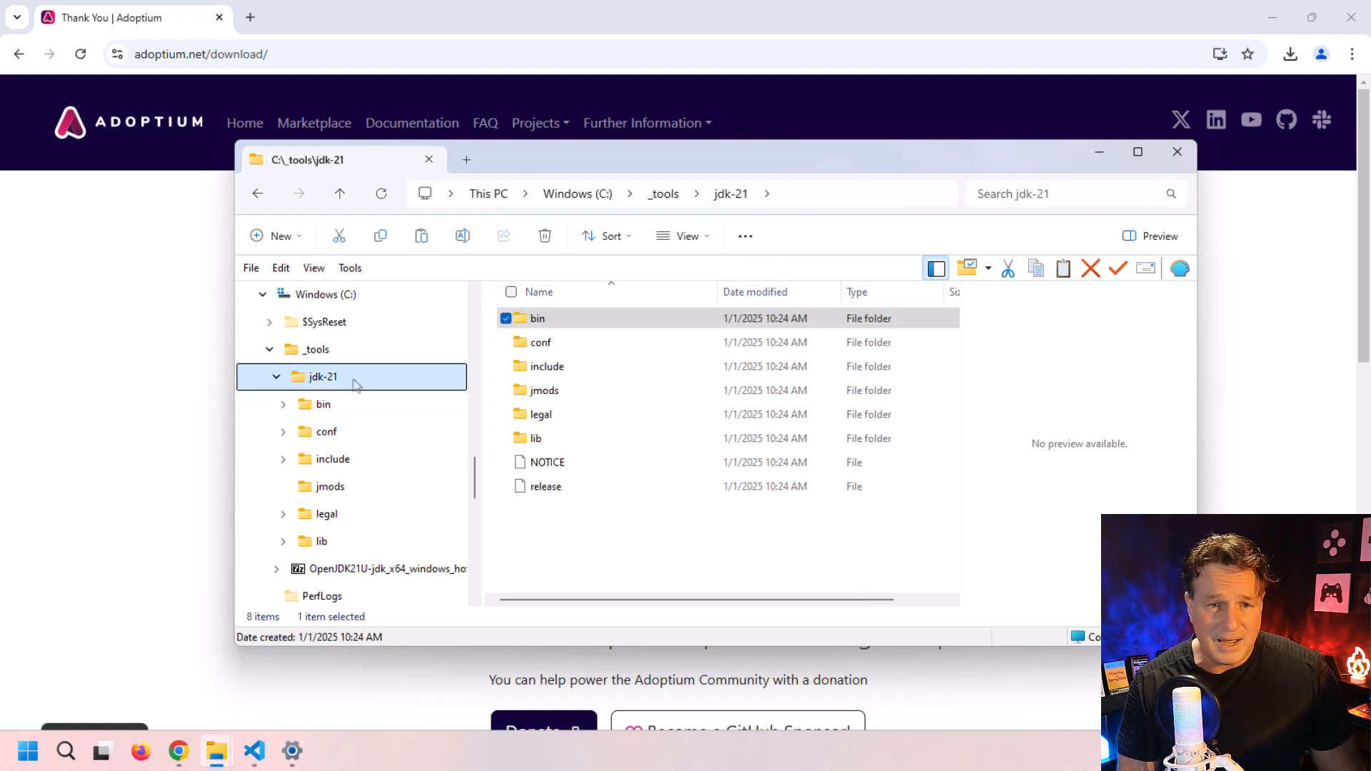
pyautogui.click(357, 403)
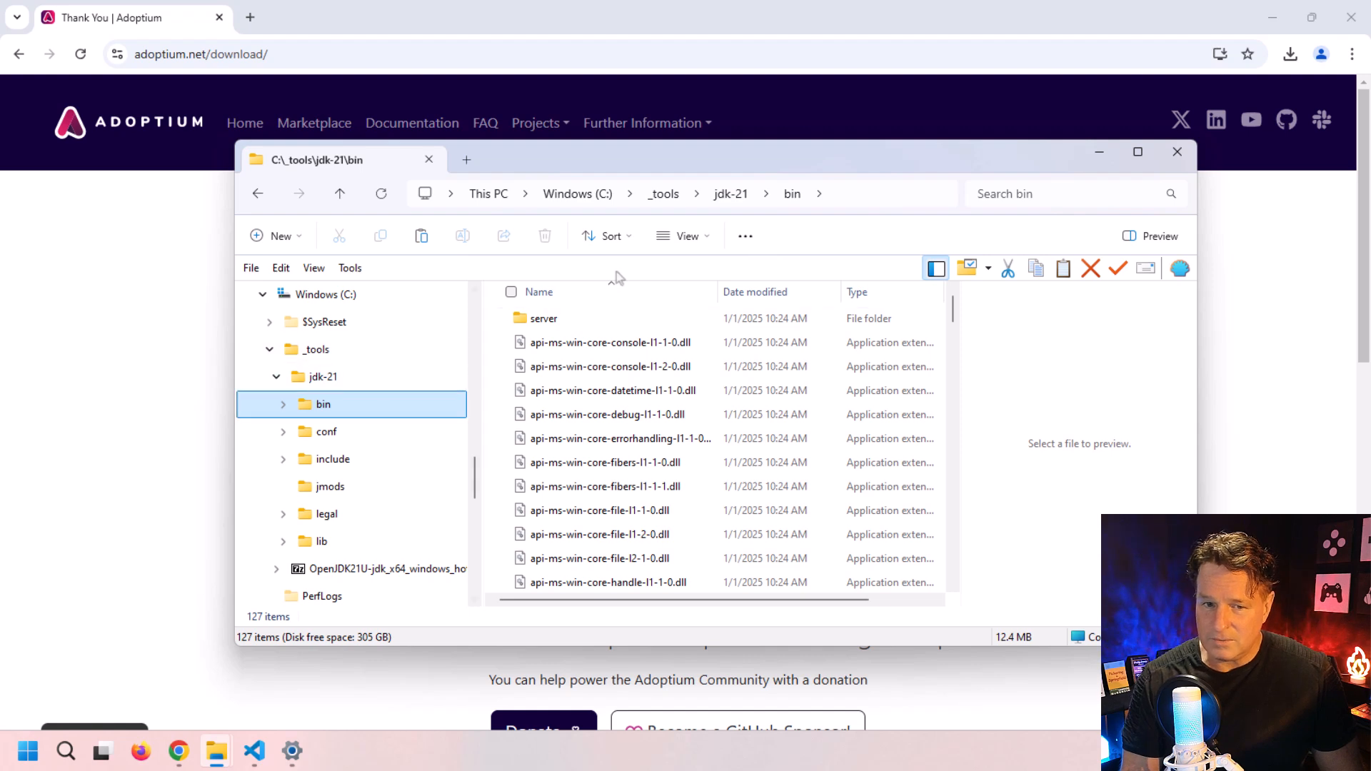
pyautogui.click(879, 194)
pyautogui.hotkey('ctrl', 'c')
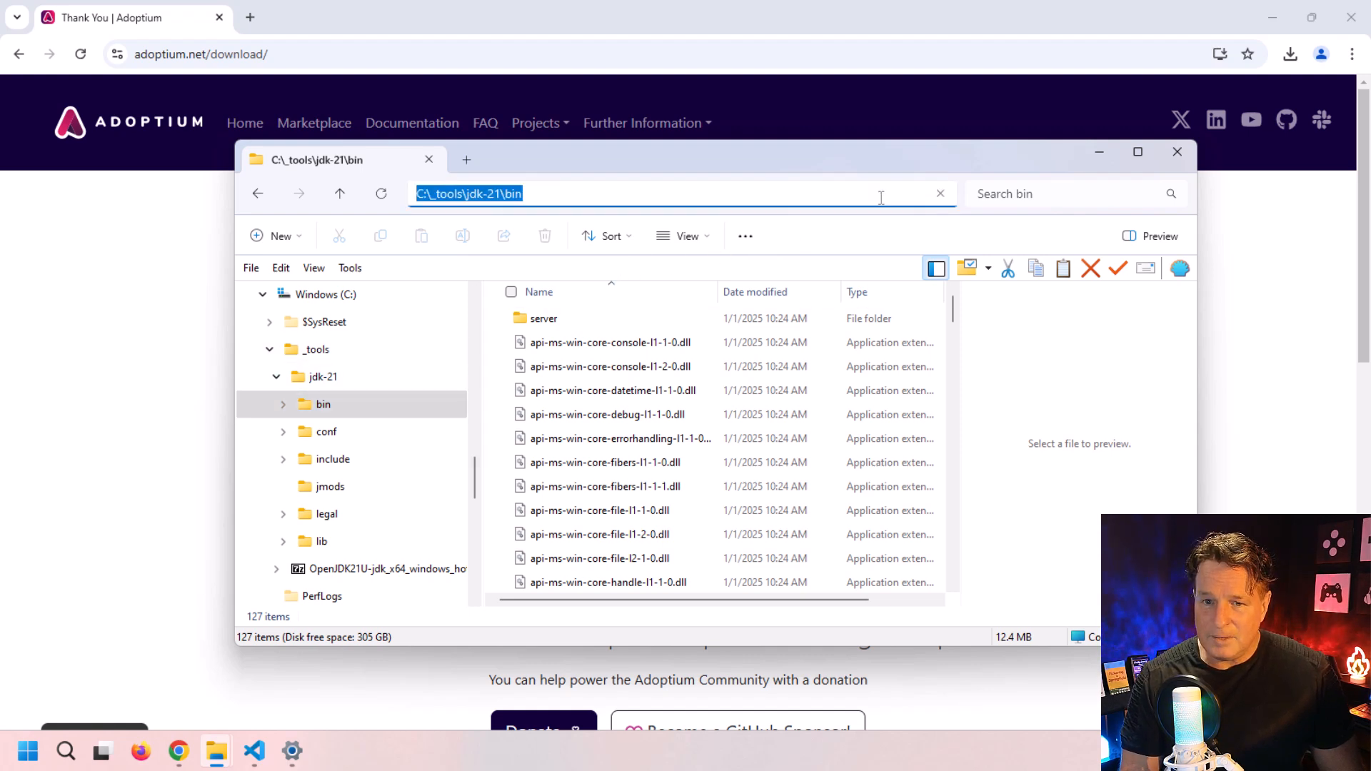
# Search Windows for the system environment variable settings and open the list of environment variables
pyautogui.click(49, 743)
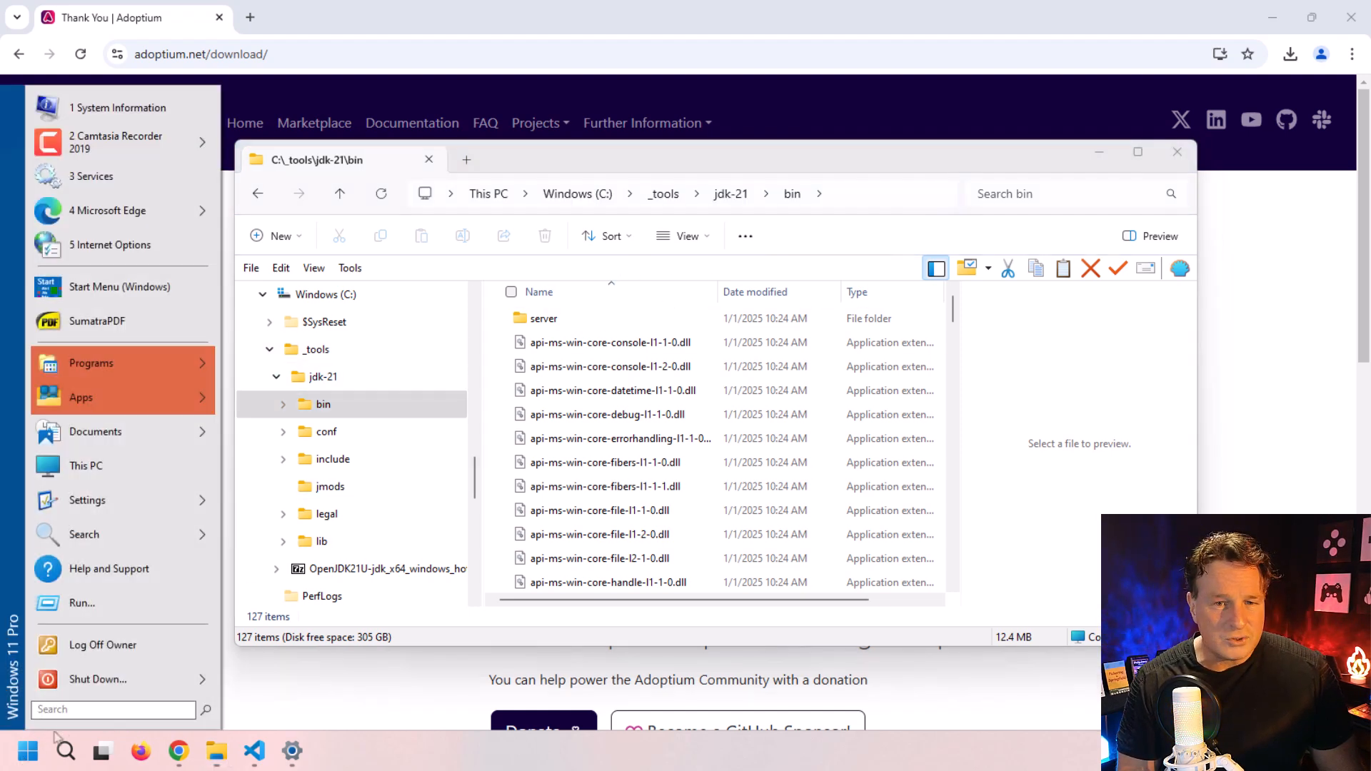
pyautogui.write('envir')
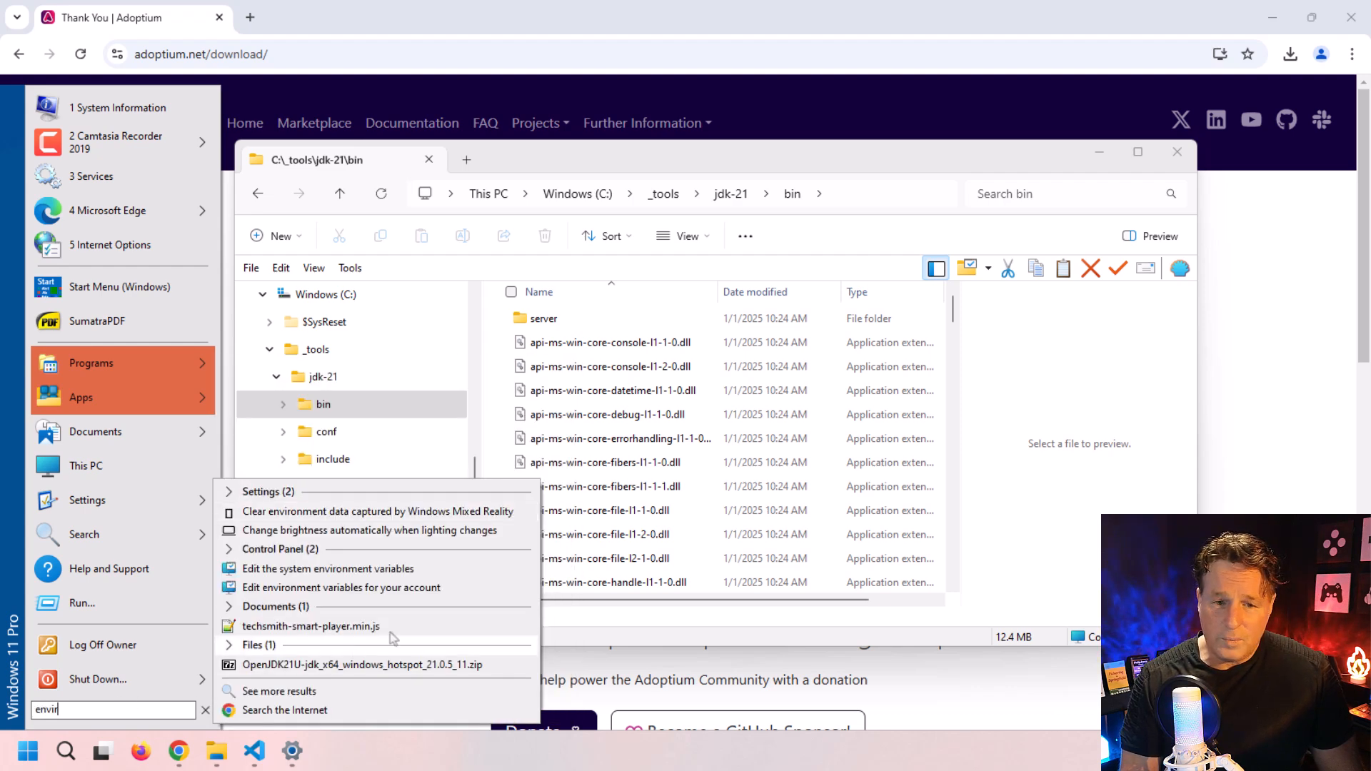
pyautogui.click(502, 574)
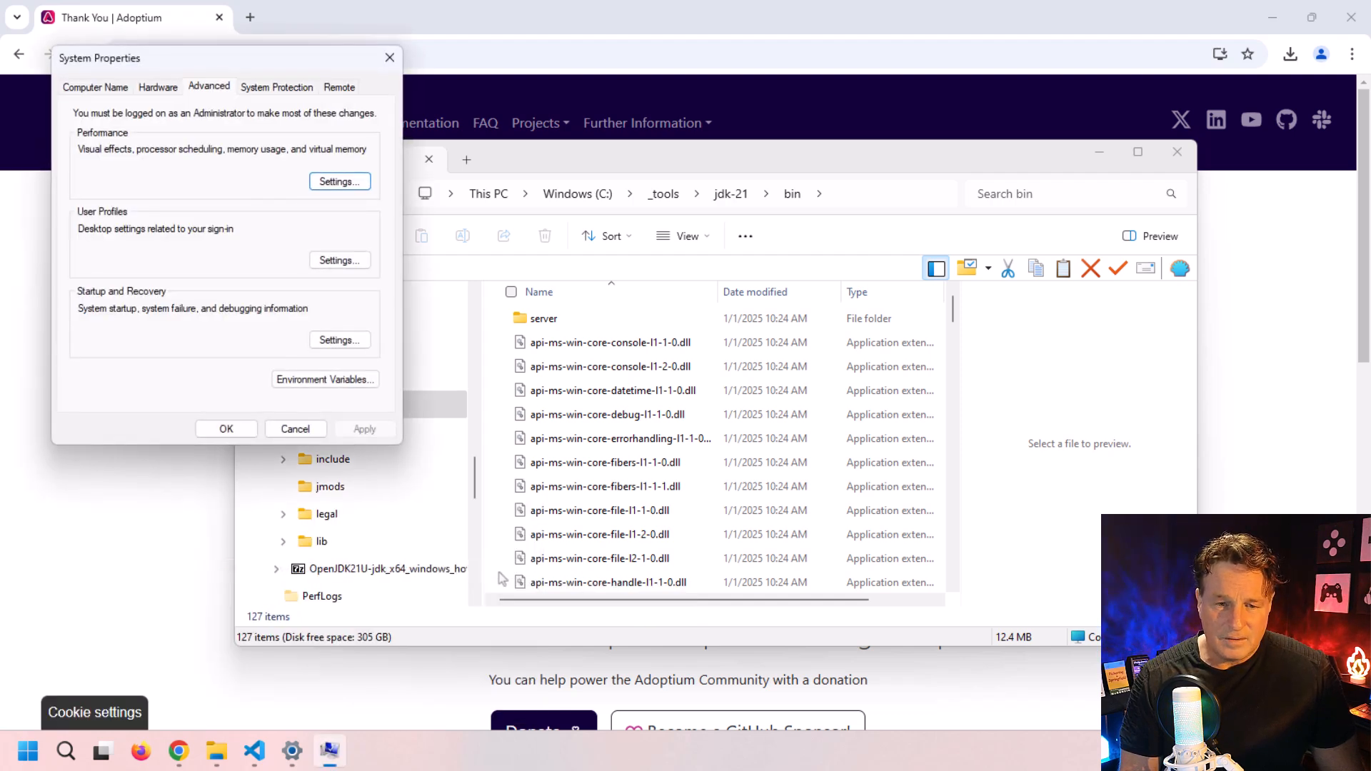
pyautogui.click(326, 383)
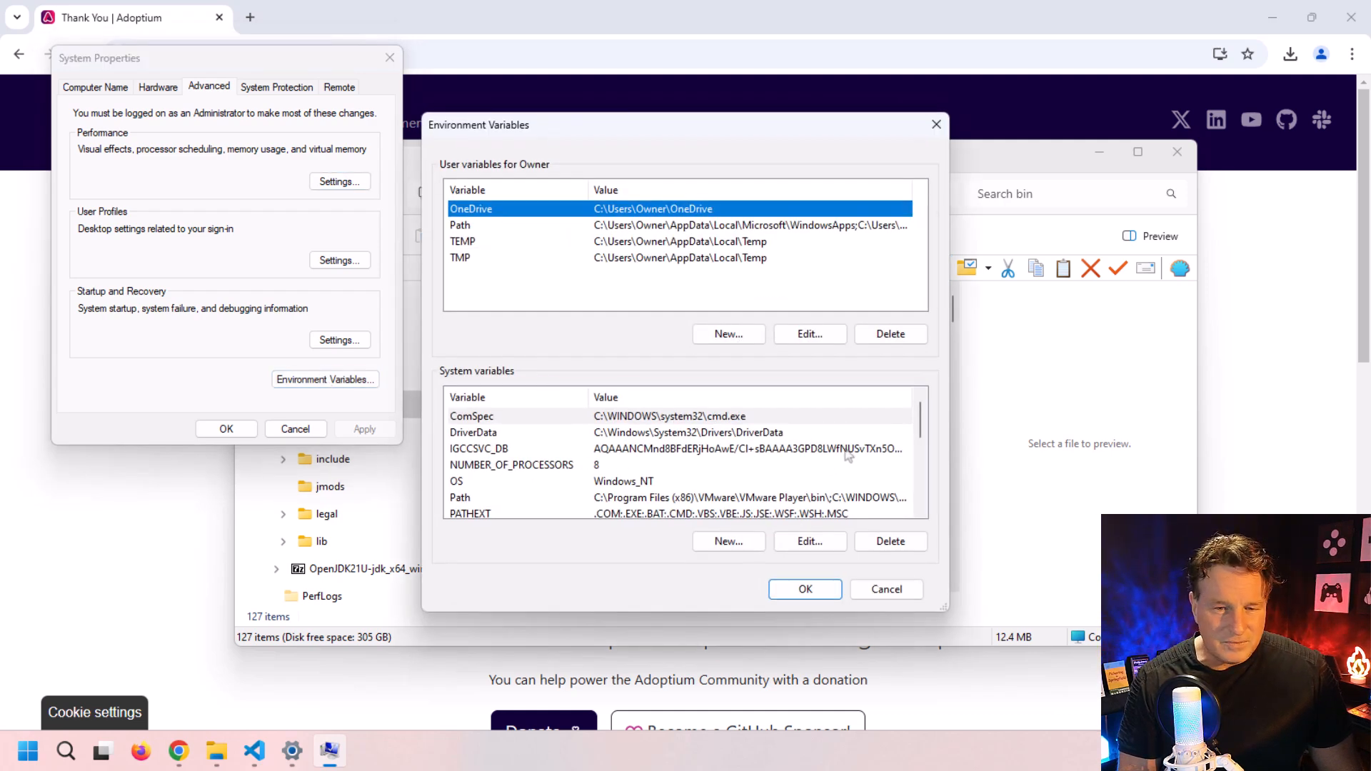
# Add the copied path C:\_tools\jdk-21\bin as a new entry in the system Path variable
pyautogui.click(781, 500)
pyautogui.click(810, 541)
pyautogui.click(640, 305)
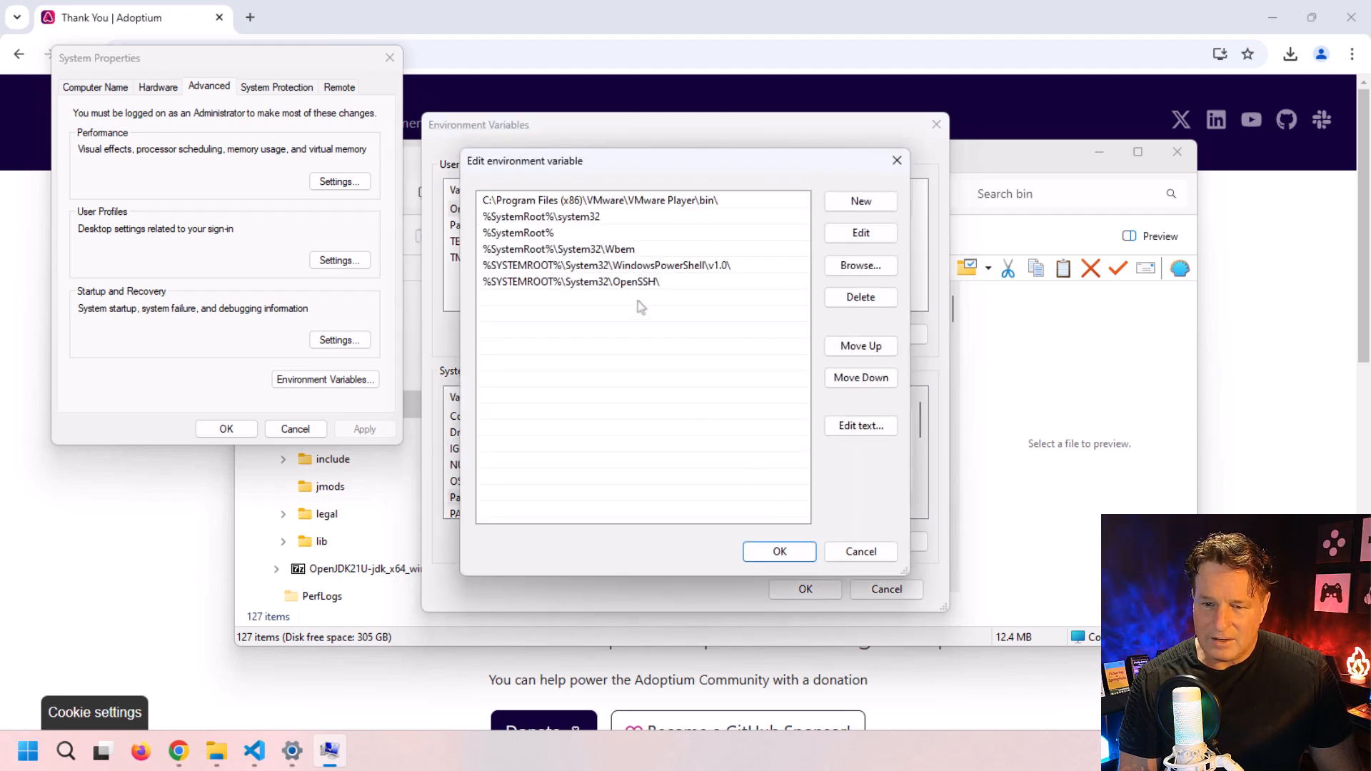
pyautogui.click(859, 202)
pyautogui.hotkey('ctrl', 'v')
pyautogui.click(750, 366)
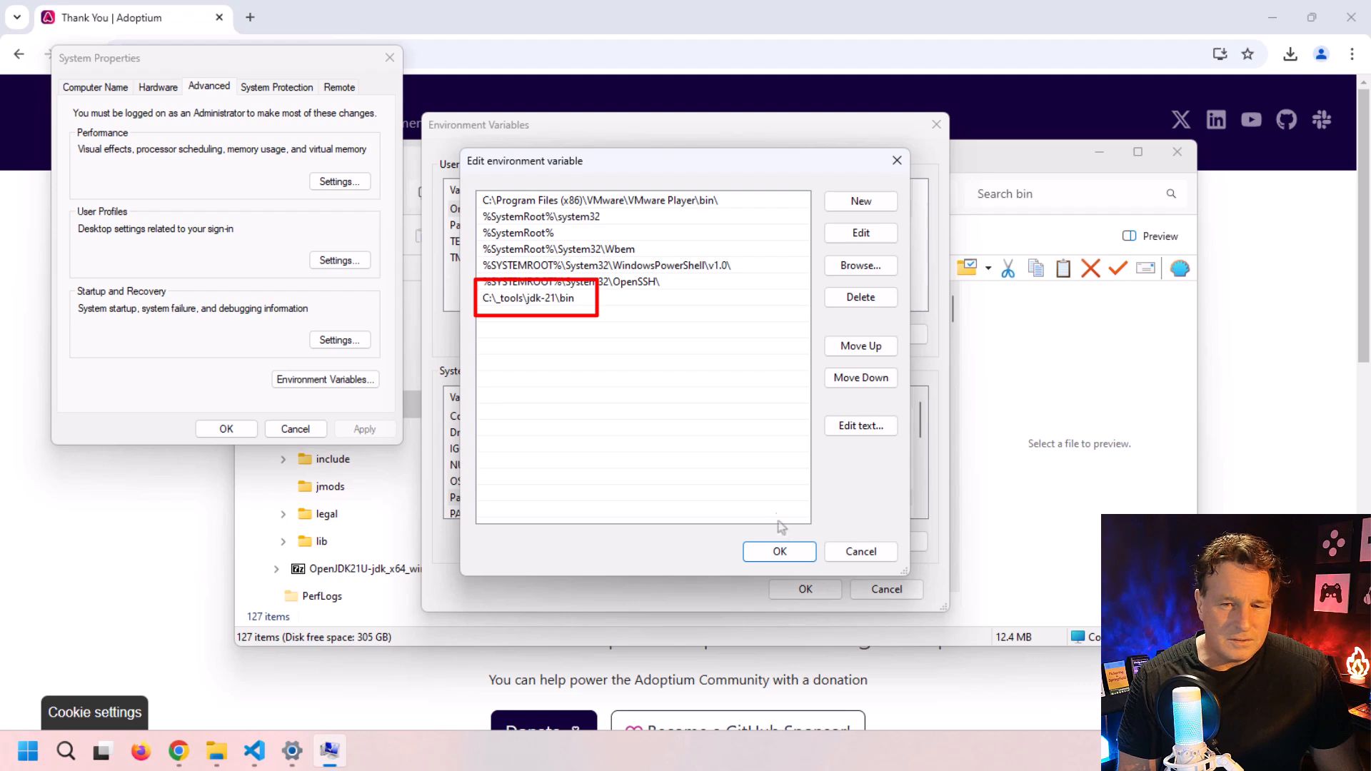
# Examine the JDK executables in the bin folder, such as jar.exe, java.exe, javac.exe, javap.exe and jconsole.exe, and minimize the File Explorer window
pyautogui.click(1014, 553)
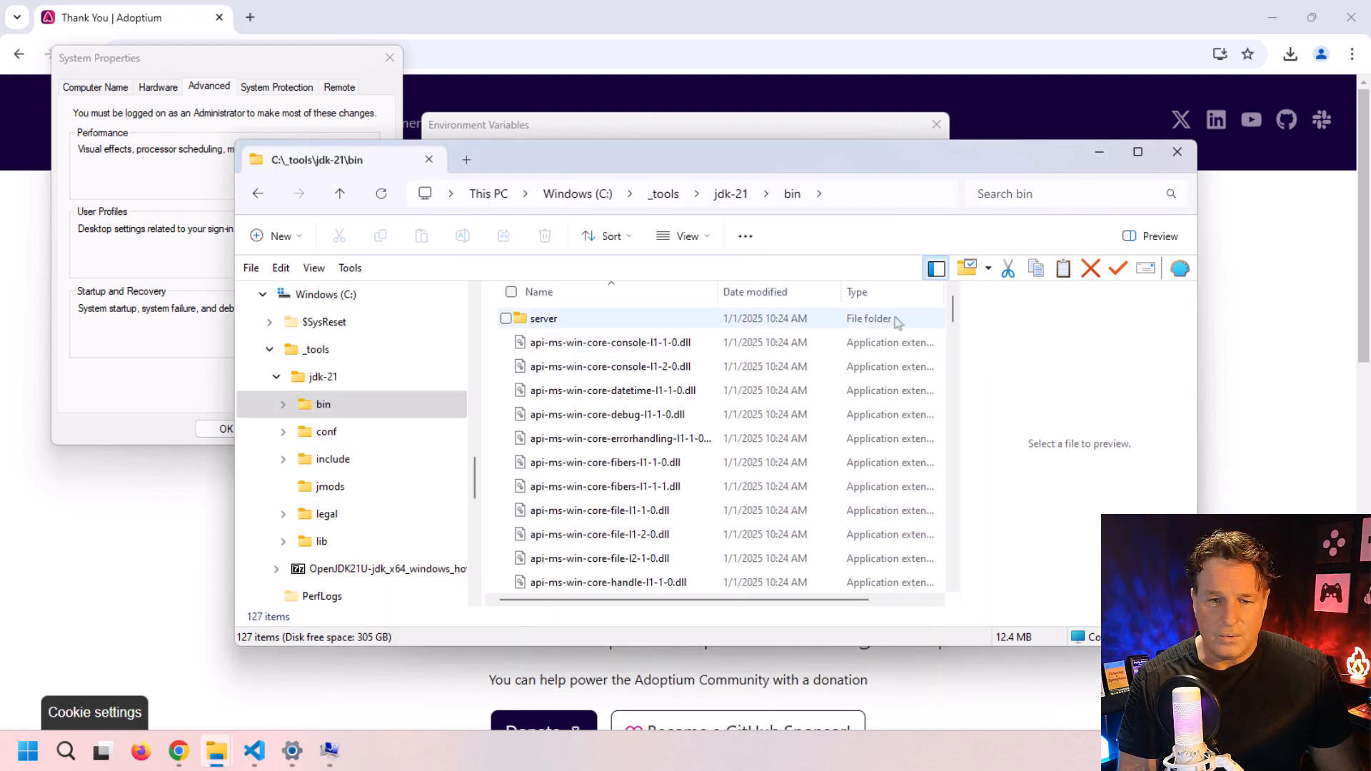
pyautogui.moveTo(953, 312); pyautogui.dragTo(949, 432)
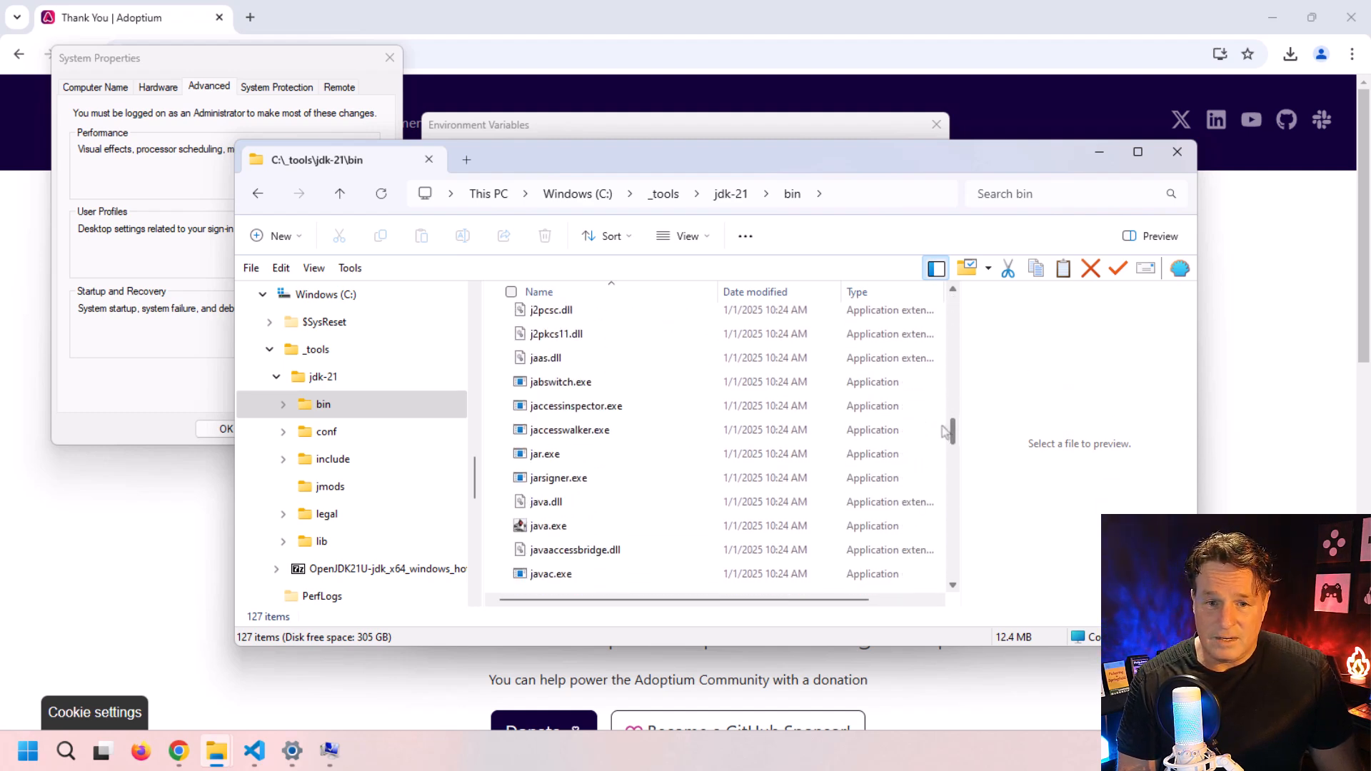
pyautogui.click(561, 456)
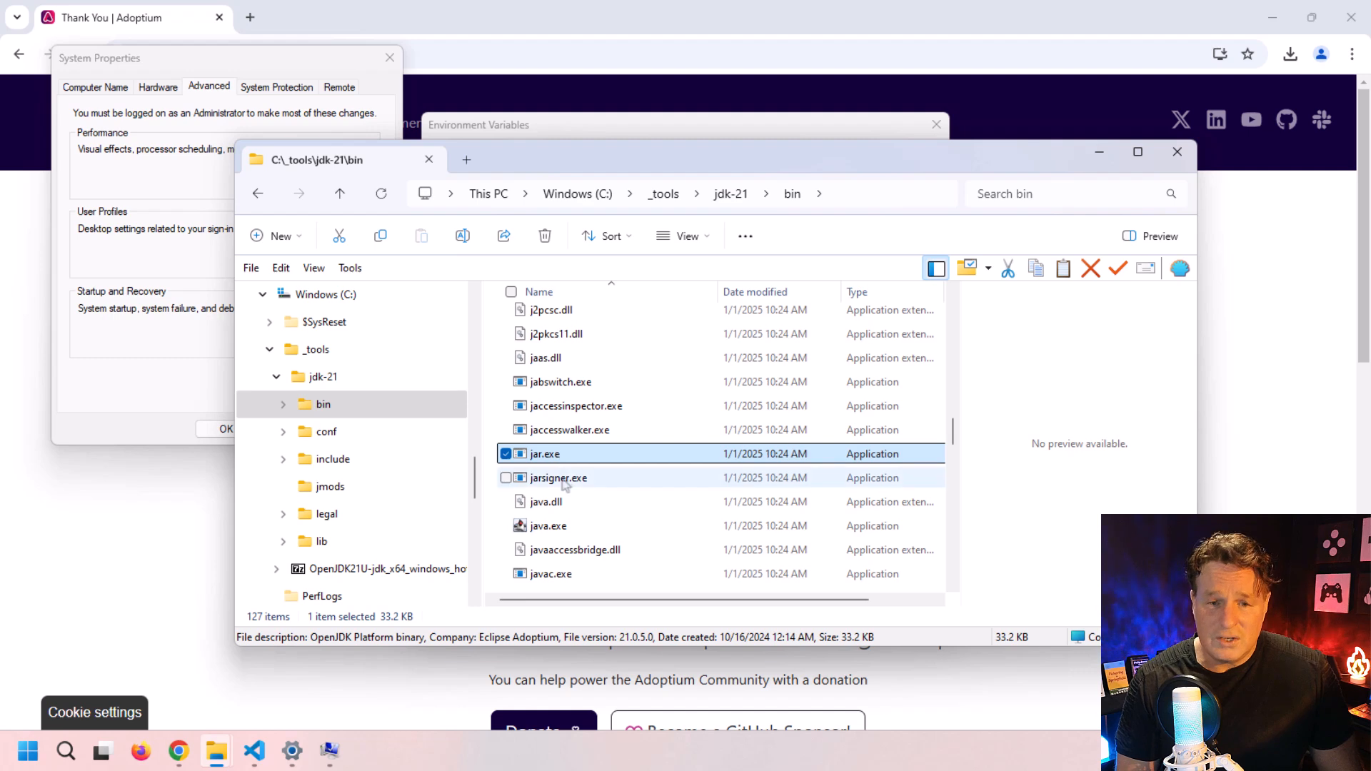
pyautogui.click(563, 479)
pyautogui.click(551, 530)
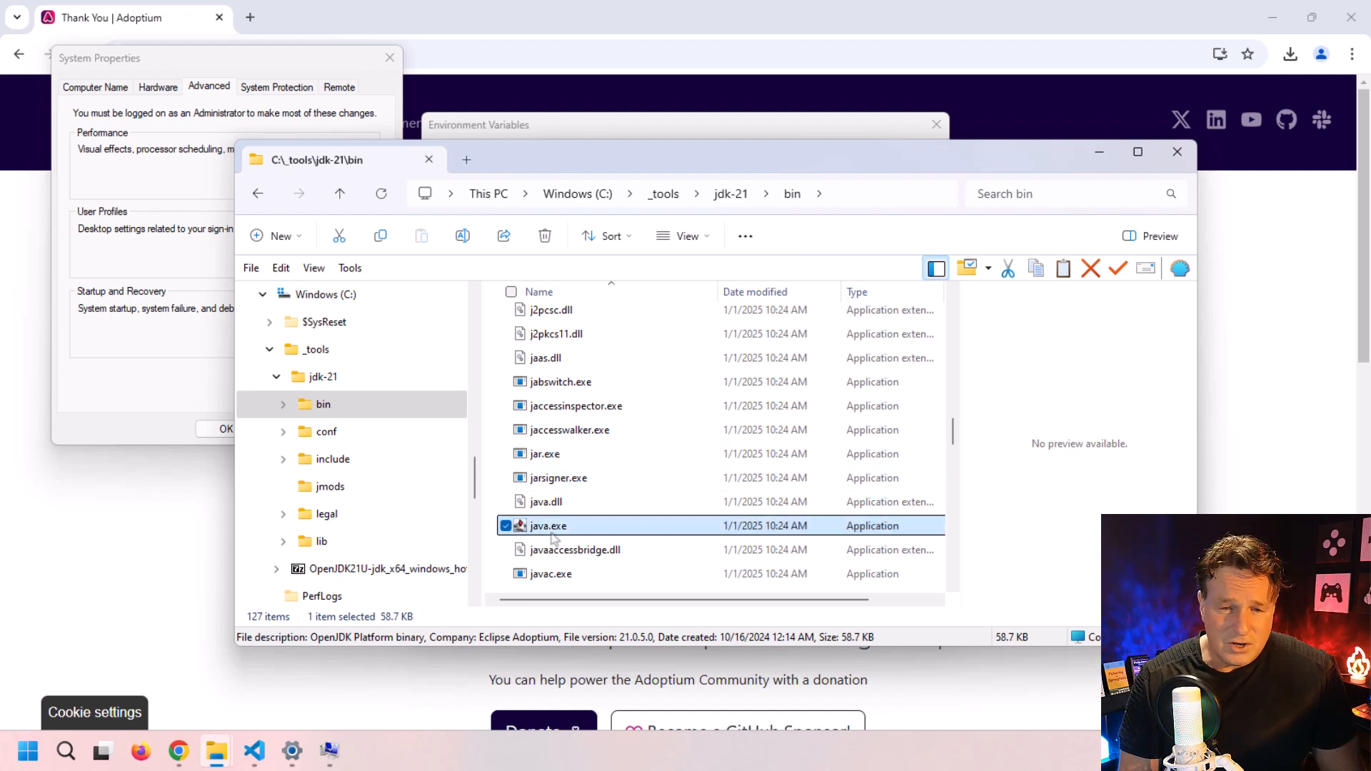
pyautogui.click(551, 575)
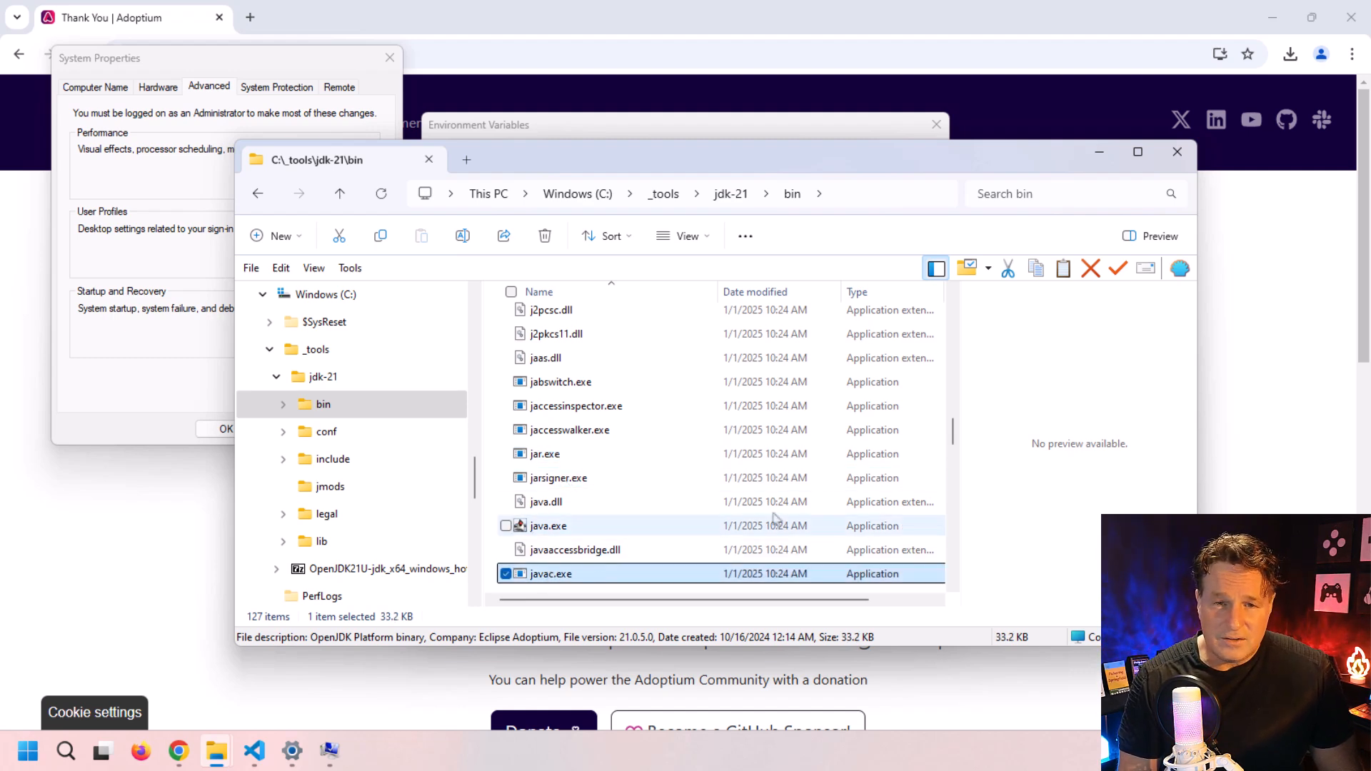
pyautogui.scroll(-3, 944, 460)
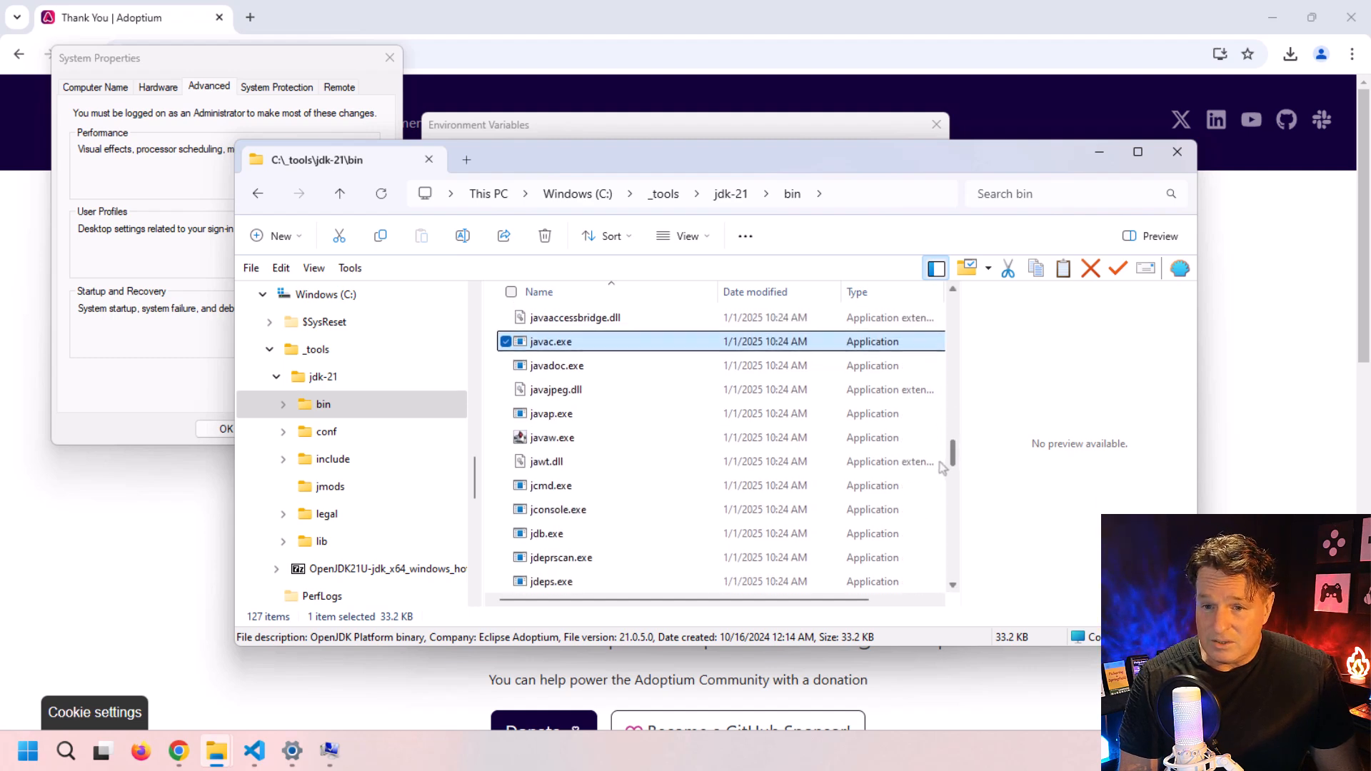
pyautogui.click(566, 419)
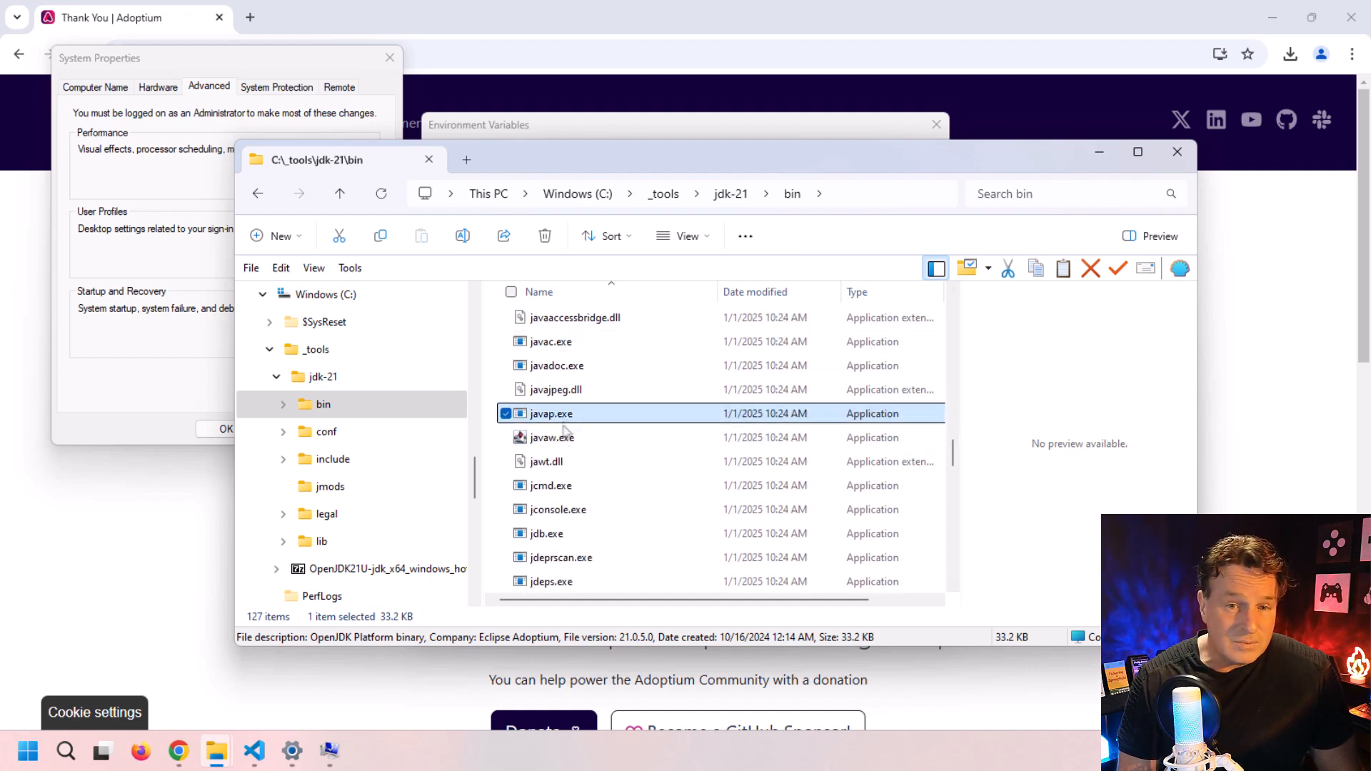
pyautogui.click(565, 510)
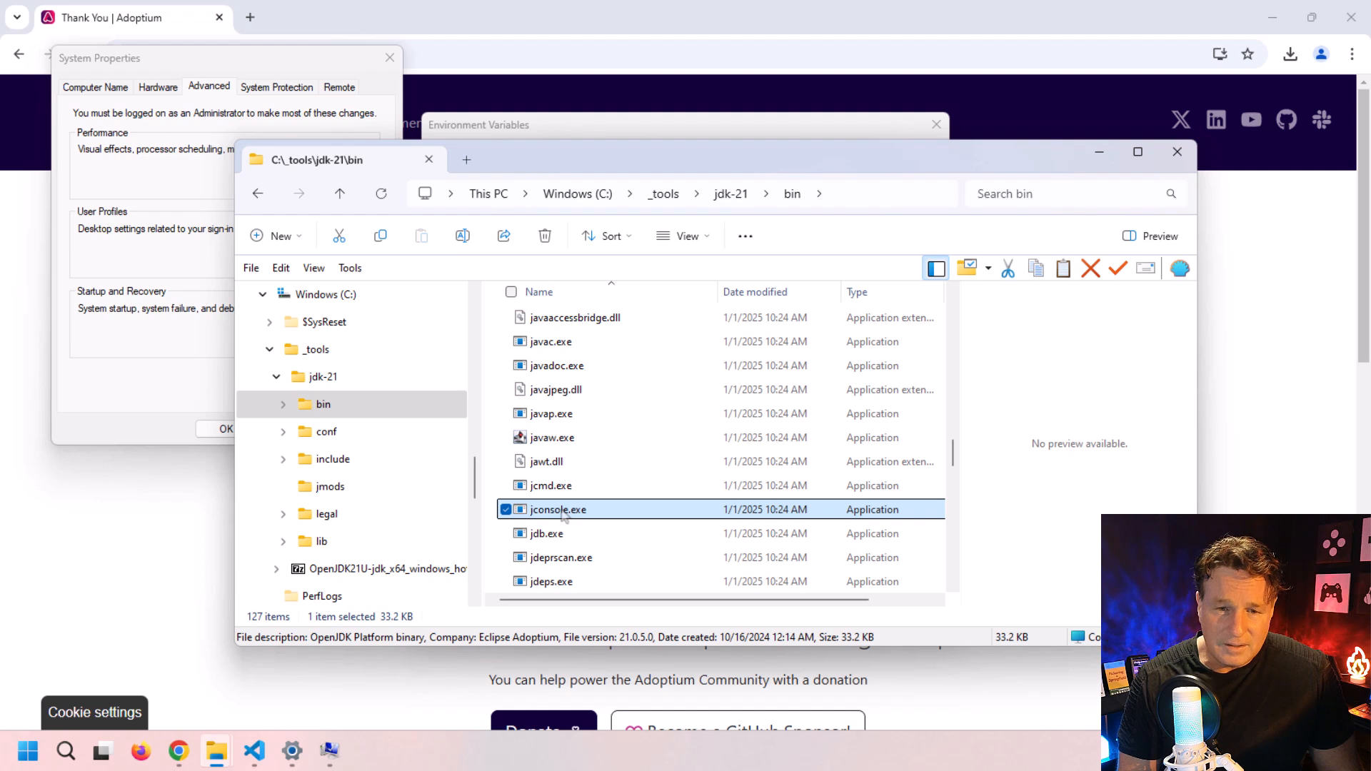
pyautogui.click(1104, 159)
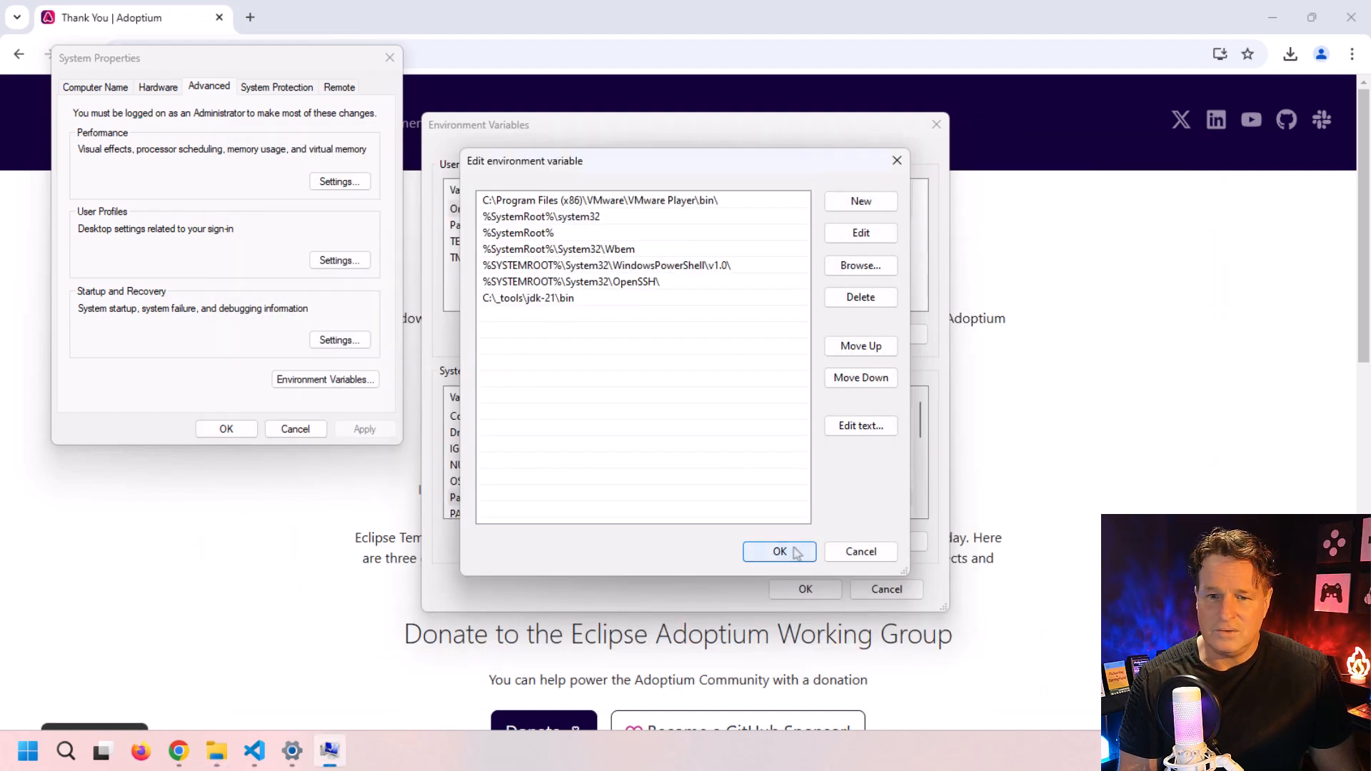
# Save the Path edit, create a system variable JAVA_HOME with the value C:\_tools\jdk-21, and confirm all the system settings dialogs
pyautogui.click(796, 552)
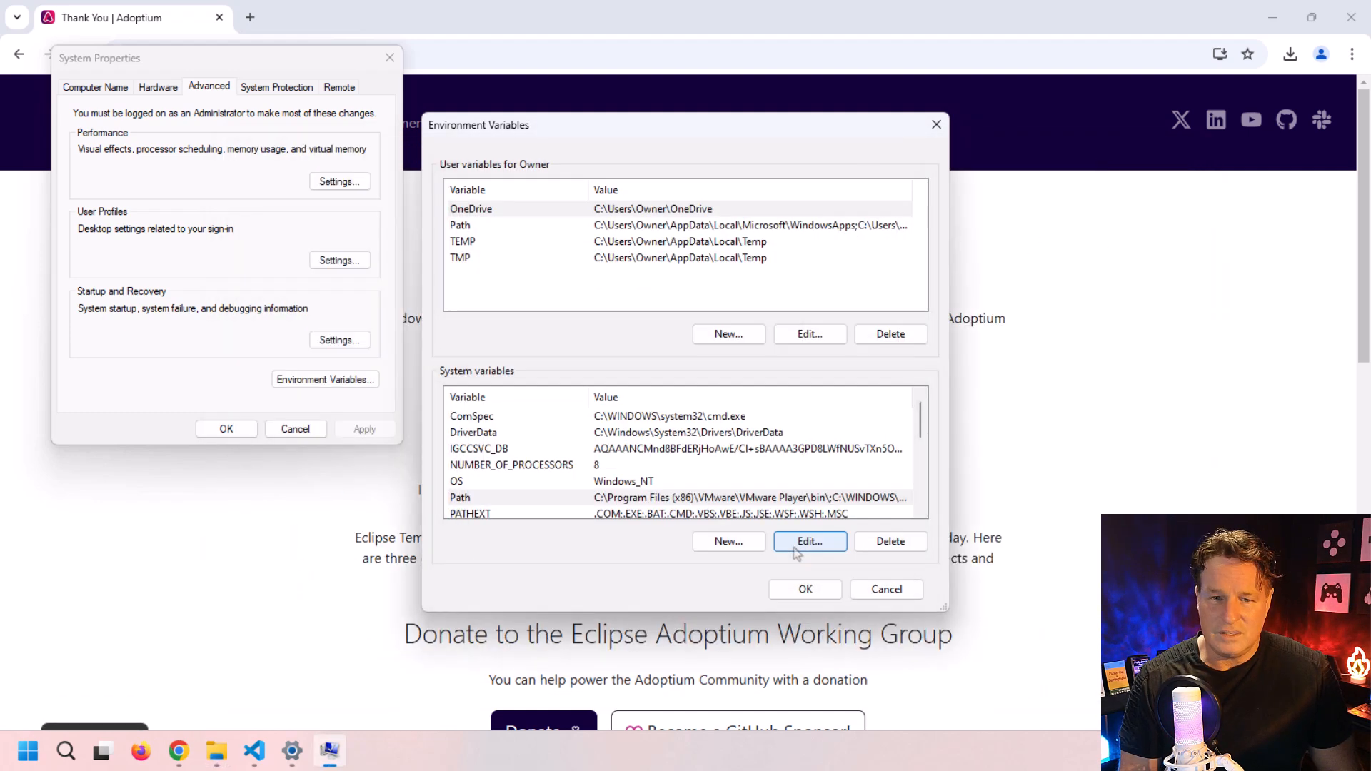
pyautogui.click(727, 548)
pyautogui.write('JAVA')
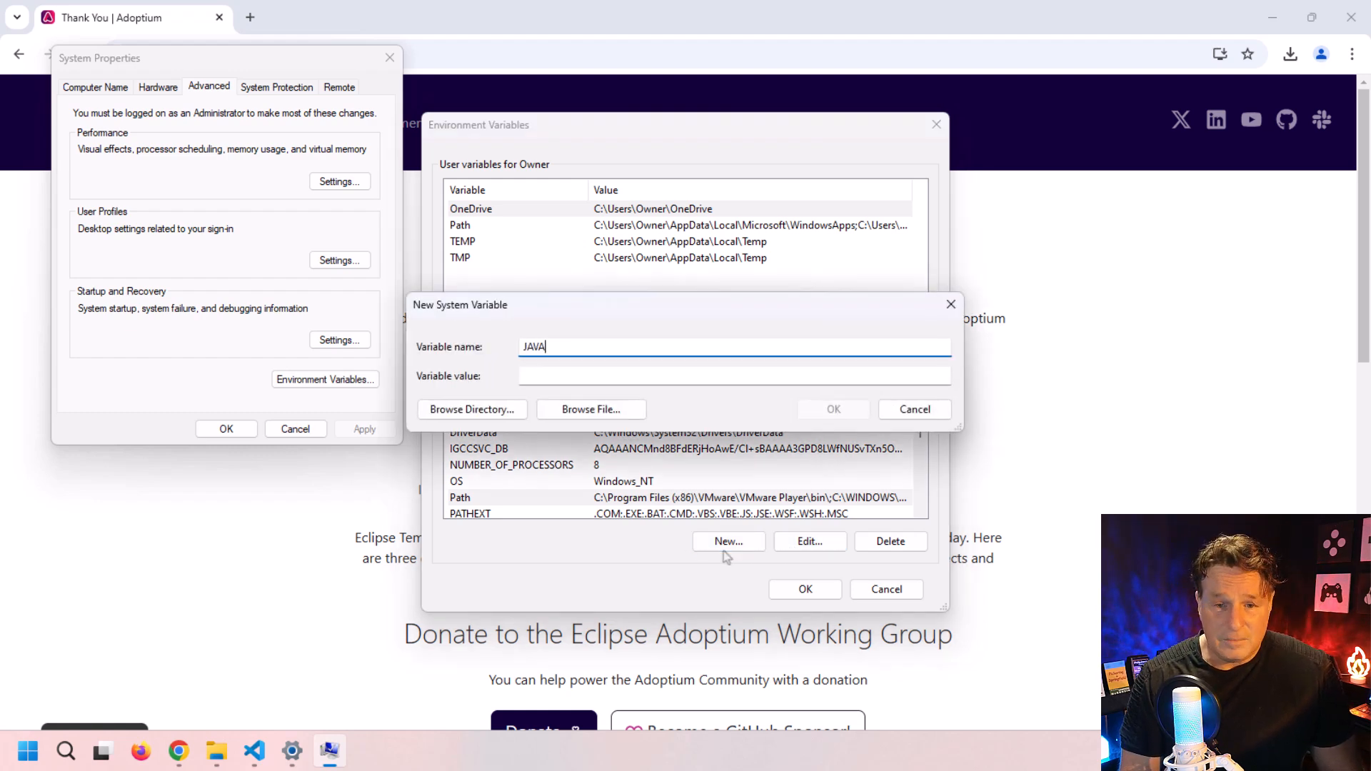
pyautogui.write('_HOME')
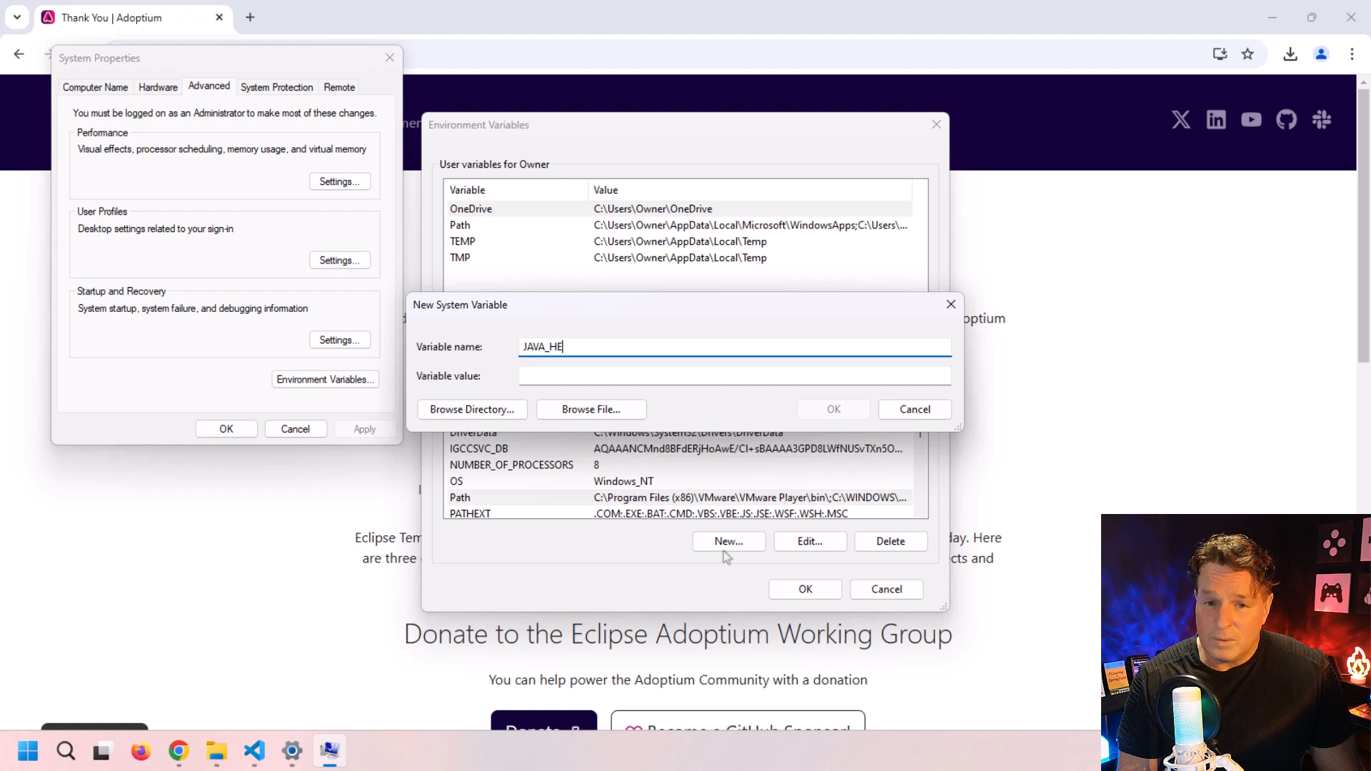
pyautogui.click(712, 375)
pyautogui.hotkey('ctrl', 'v')
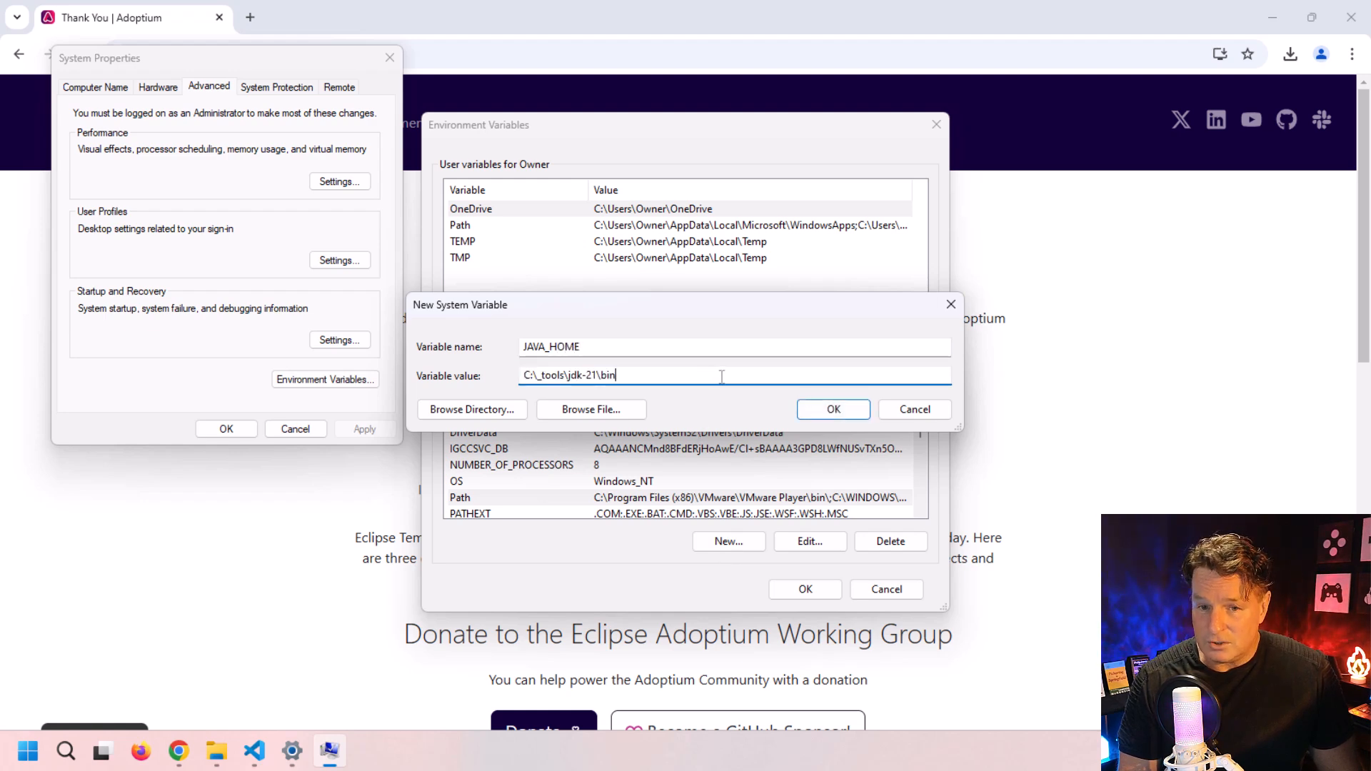
pyautogui.press('BackSpace')
pyautogui.press('BackSpace')
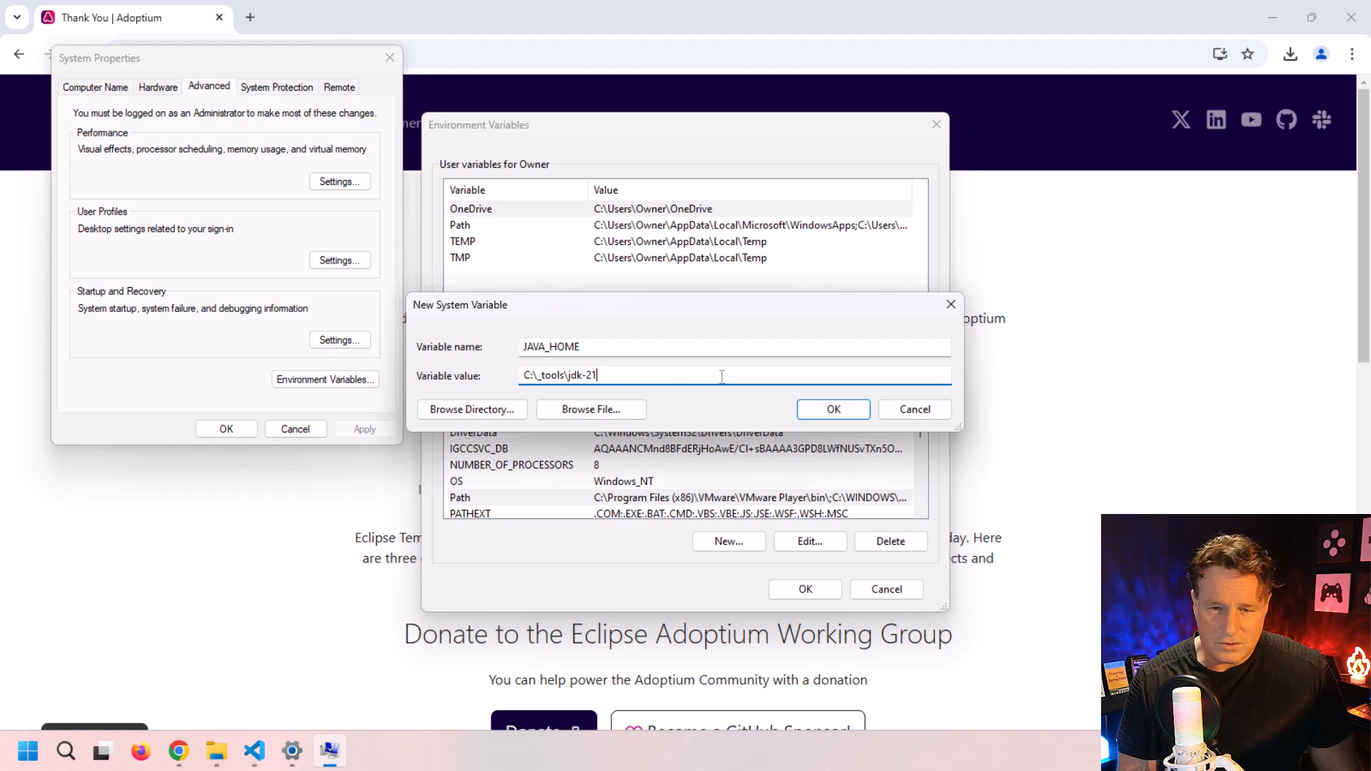
pyautogui.click(833, 409)
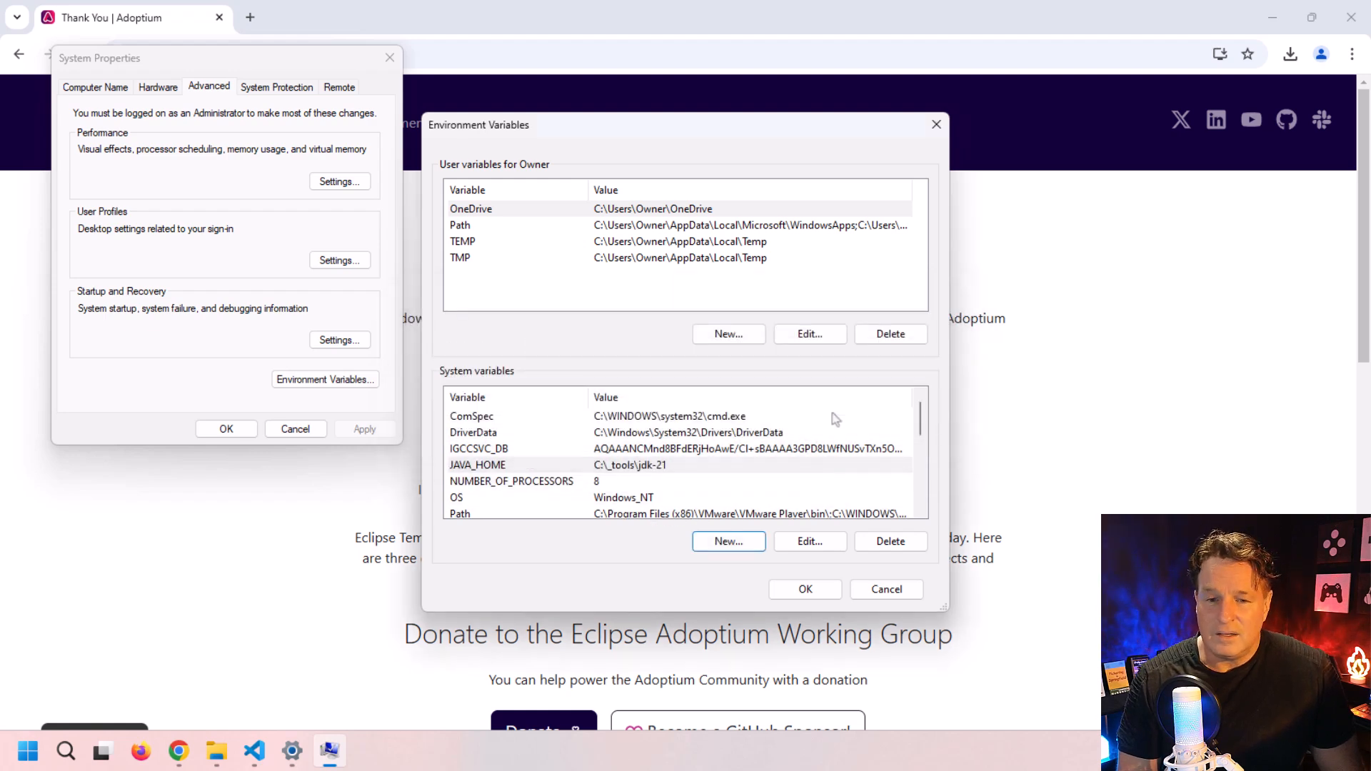
pyautogui.click(809, 589)
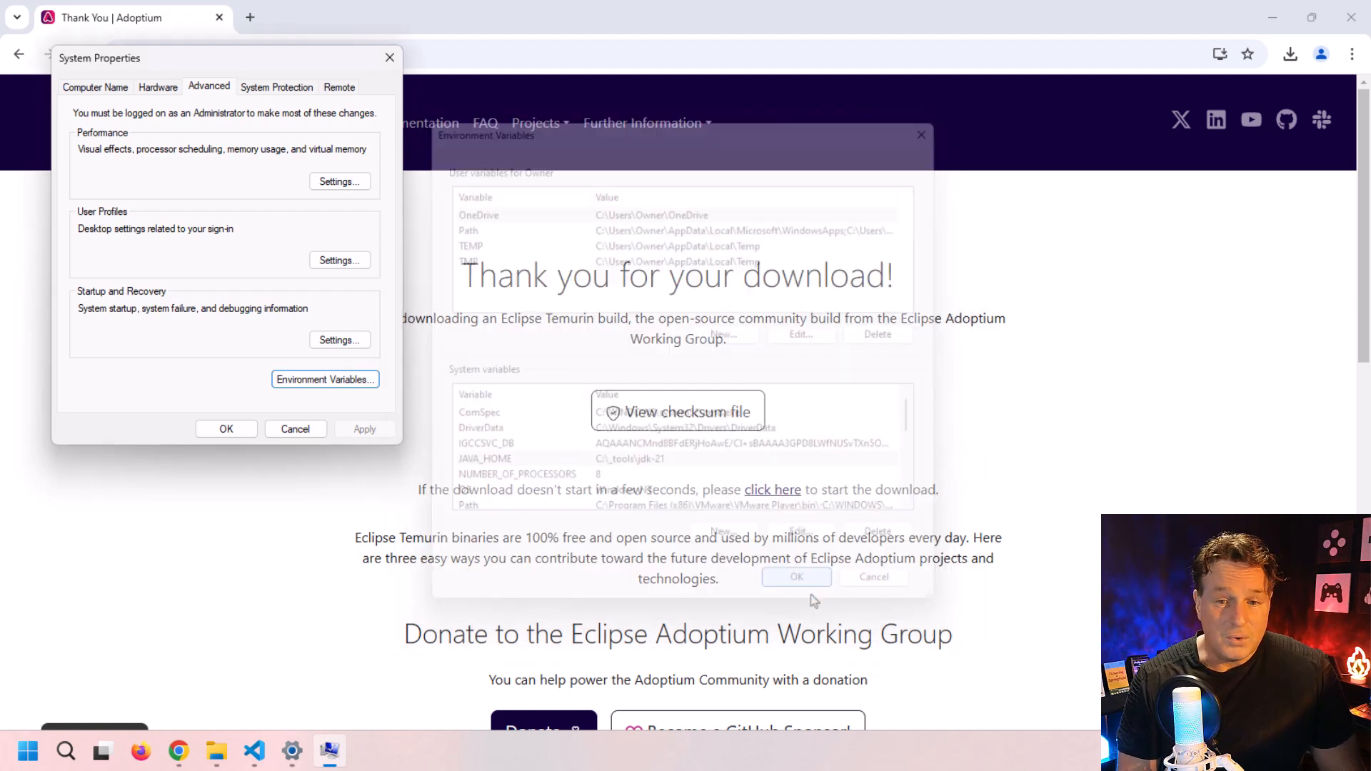
pyautogui.click(226, 431)
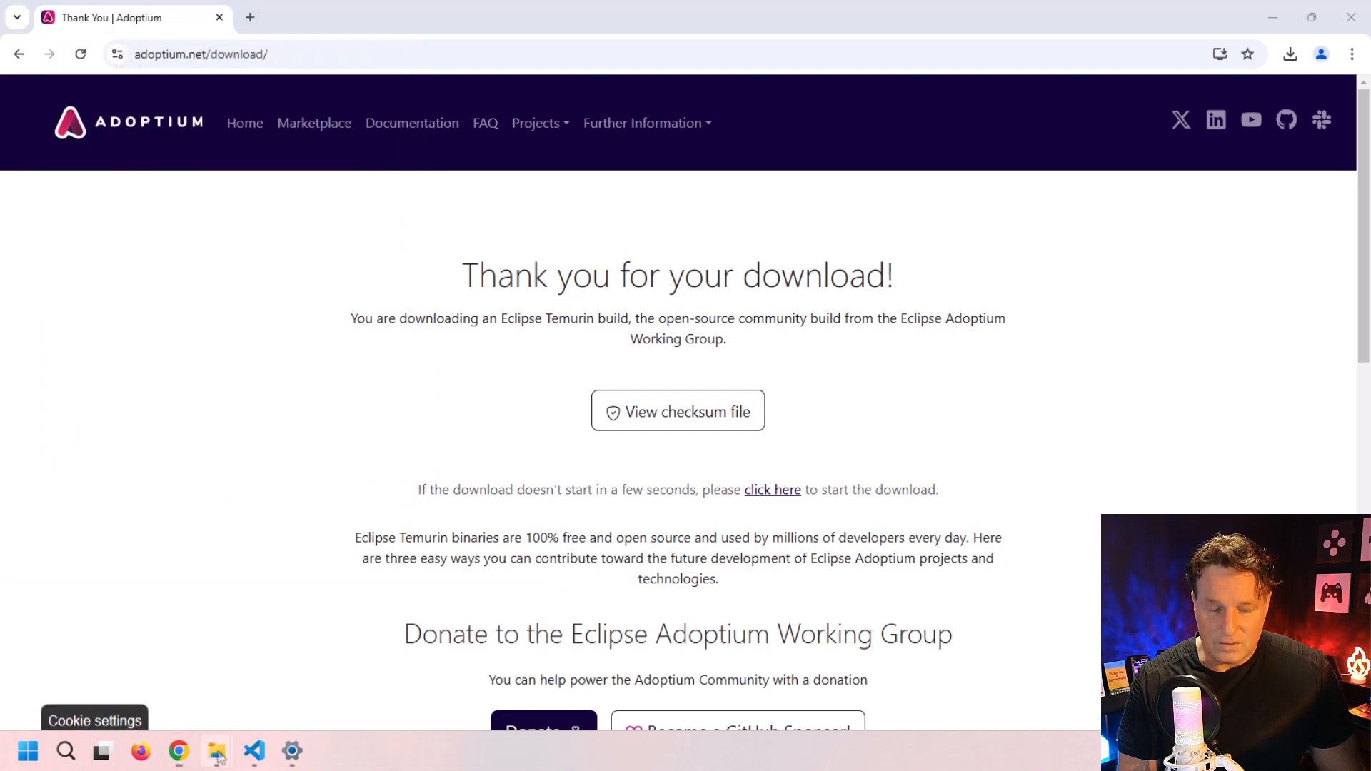
# Switch back to File Explorer and view the contents of the jdk-21 folder
pyautogui.moveTo(222, 753)
pyautogui.click(437, 699)
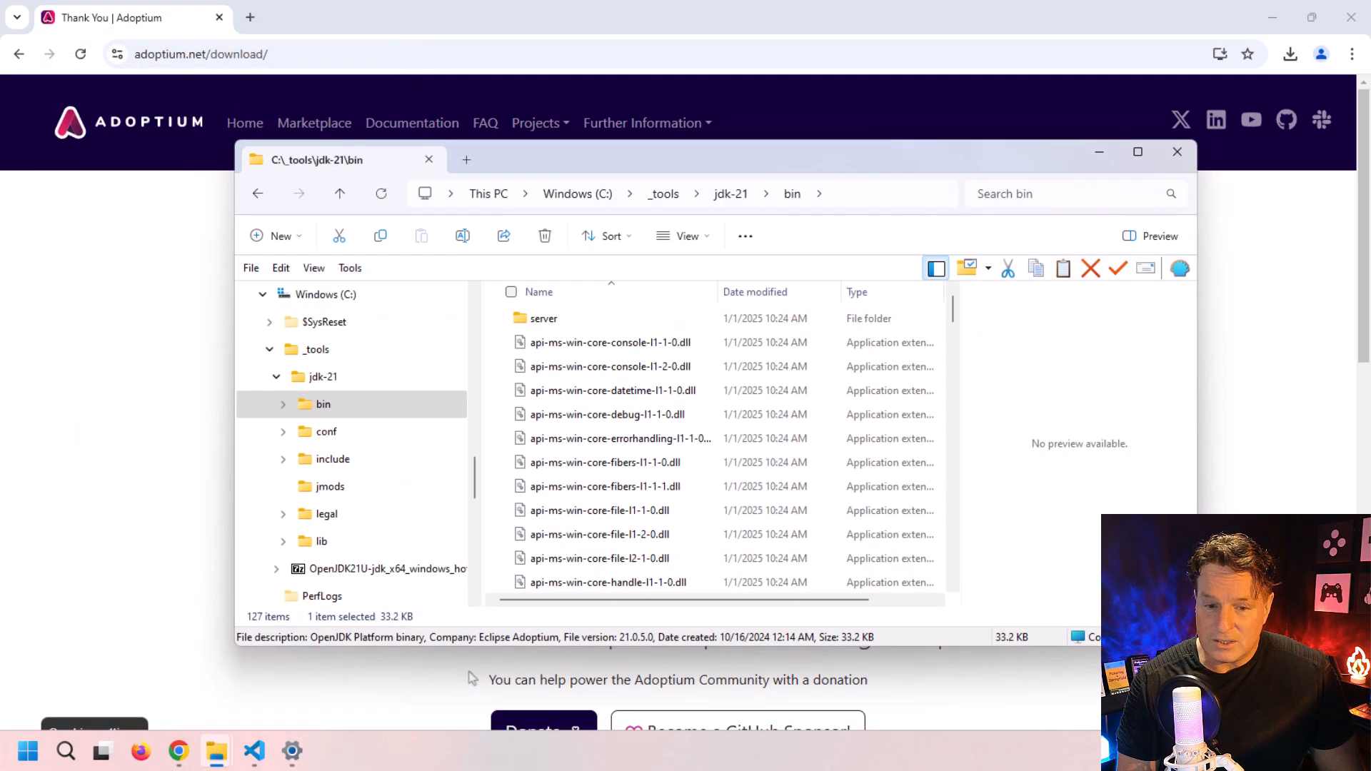
pyautogui.click(323, 385)
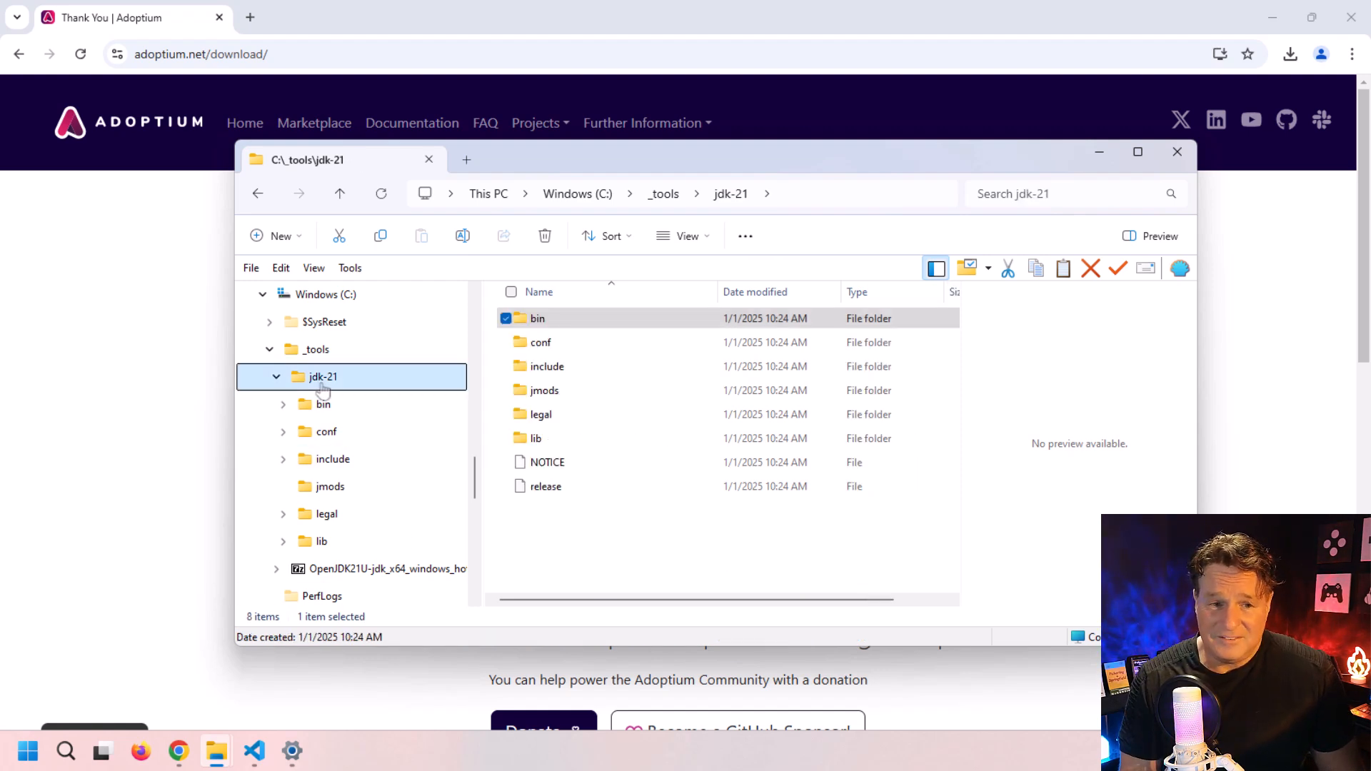
# Launch PowerShell and check the installed Java version by running java --version
pyautogui.click(30, 750)
pyautogui.write('power')
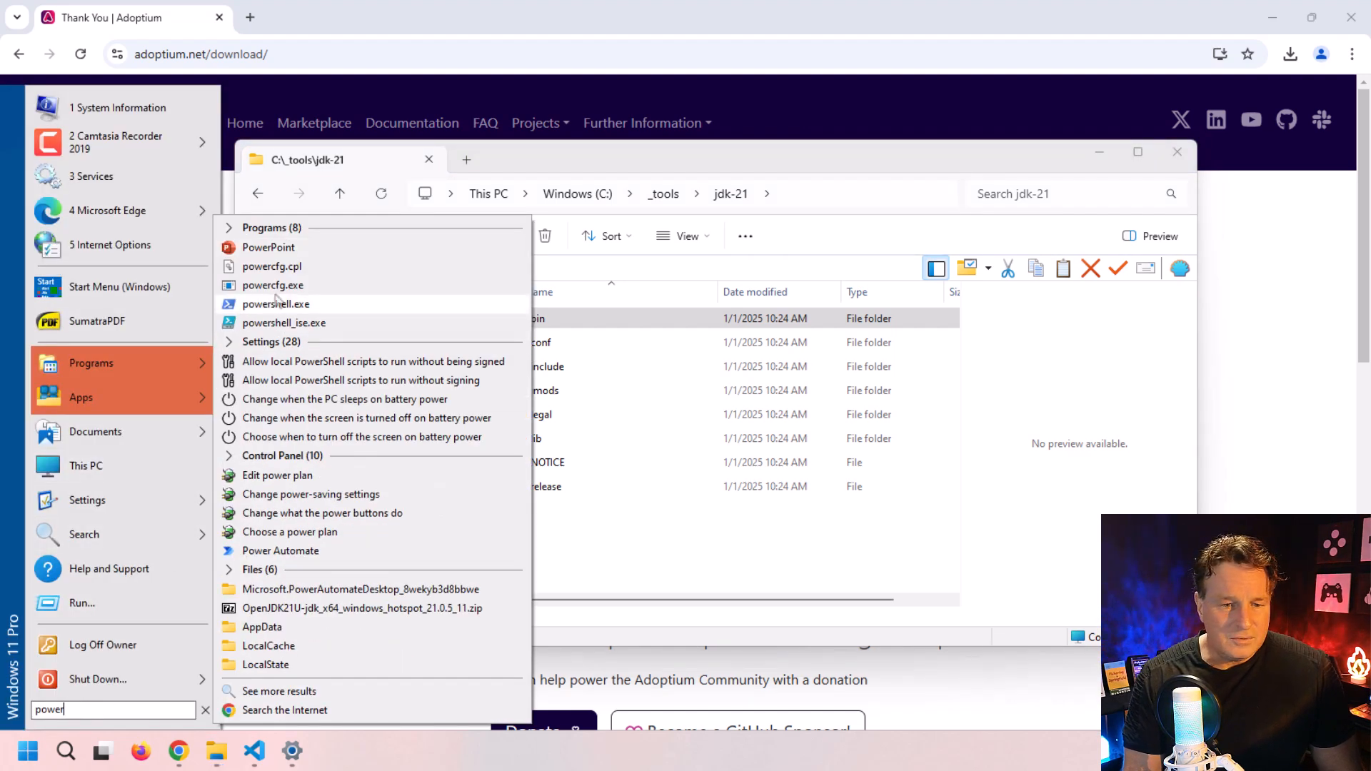
pyautogui.click(276, 304)
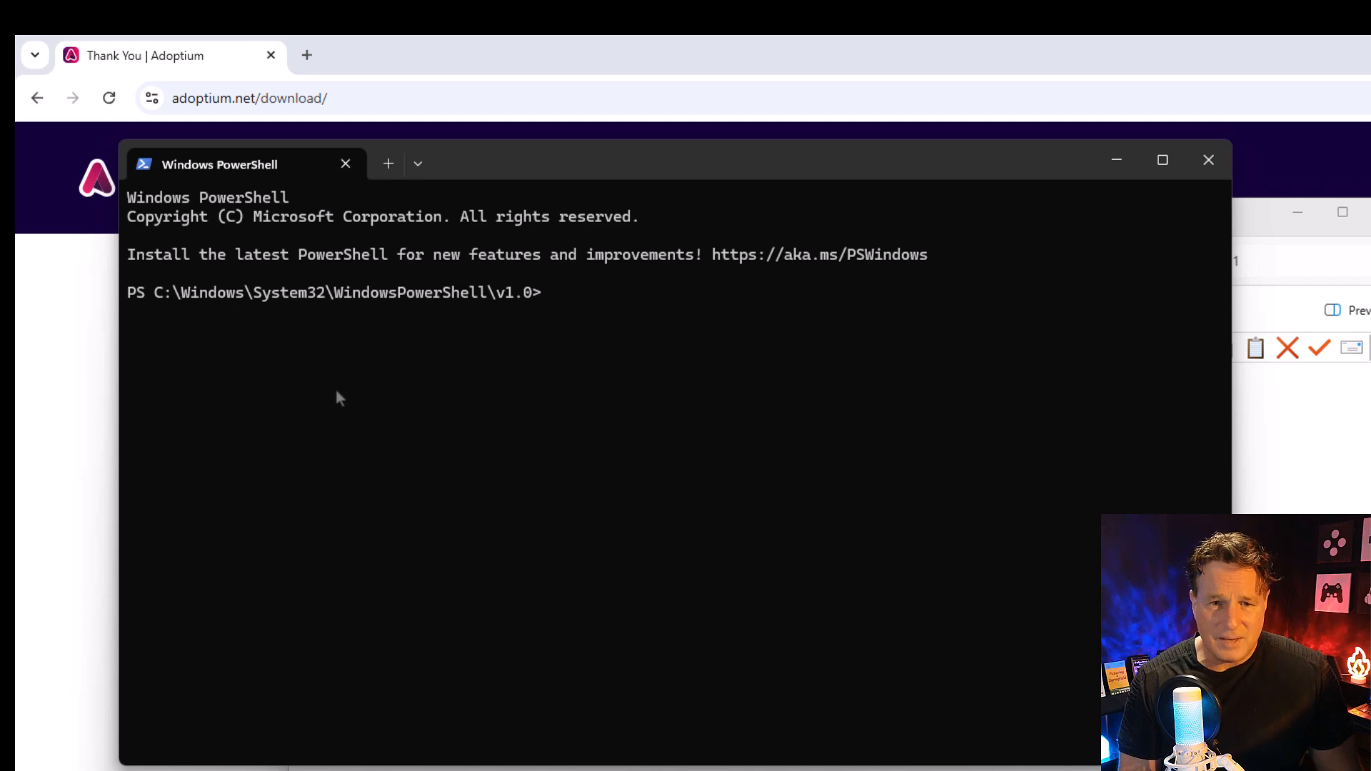
pyautogui.write('java -')
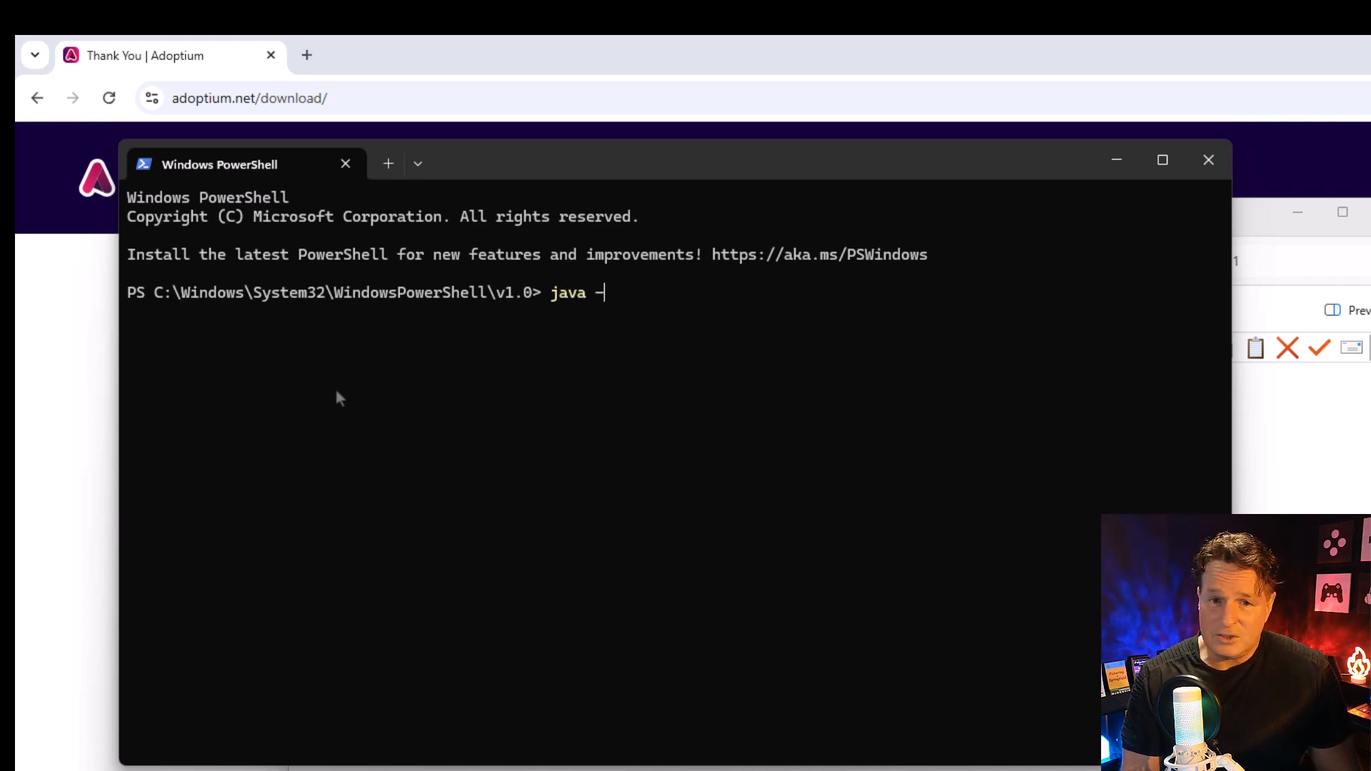
pyautogui.write('-version')
pyautogui.press('Return')
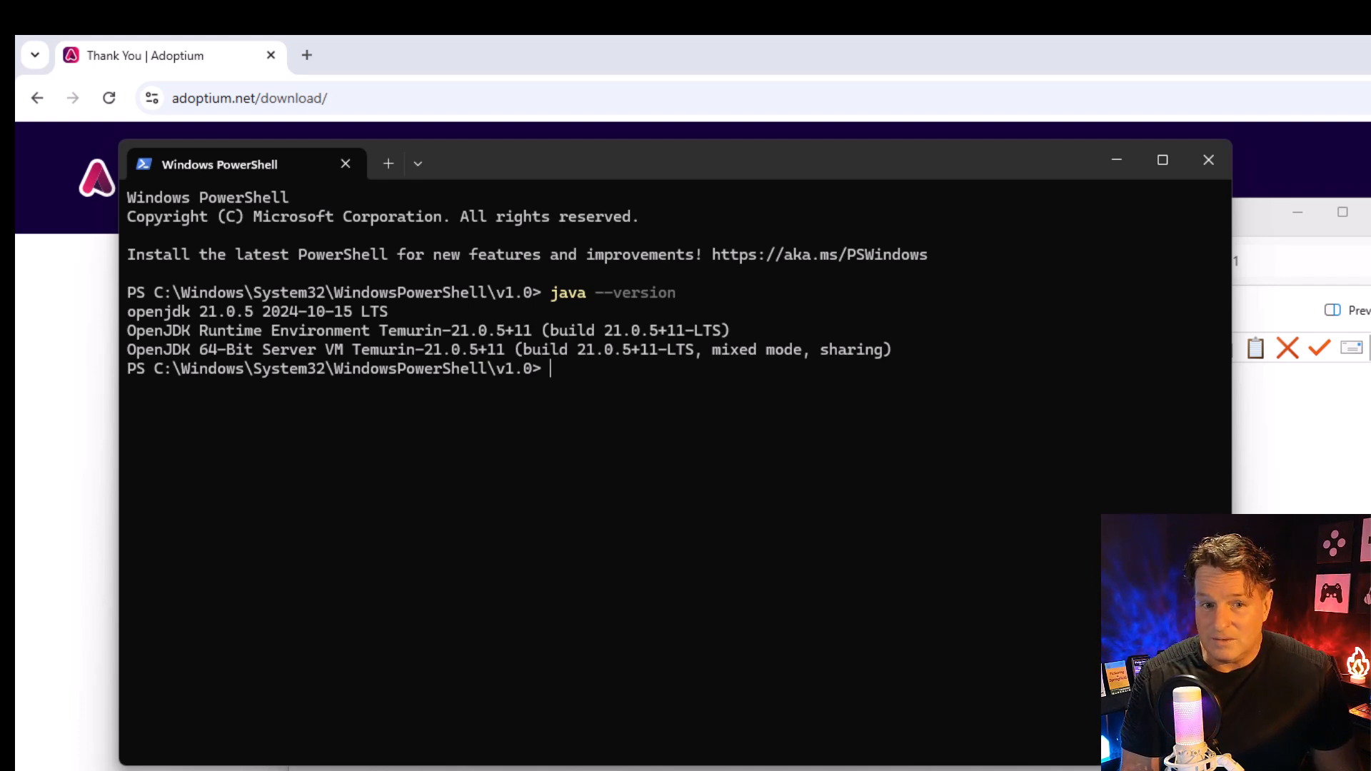
# Launch the Windows Command Prompt (cmd.exe) and check the JAVA_HOME variable by running echo %JAVA_HOME%
pyautogui.press('super')
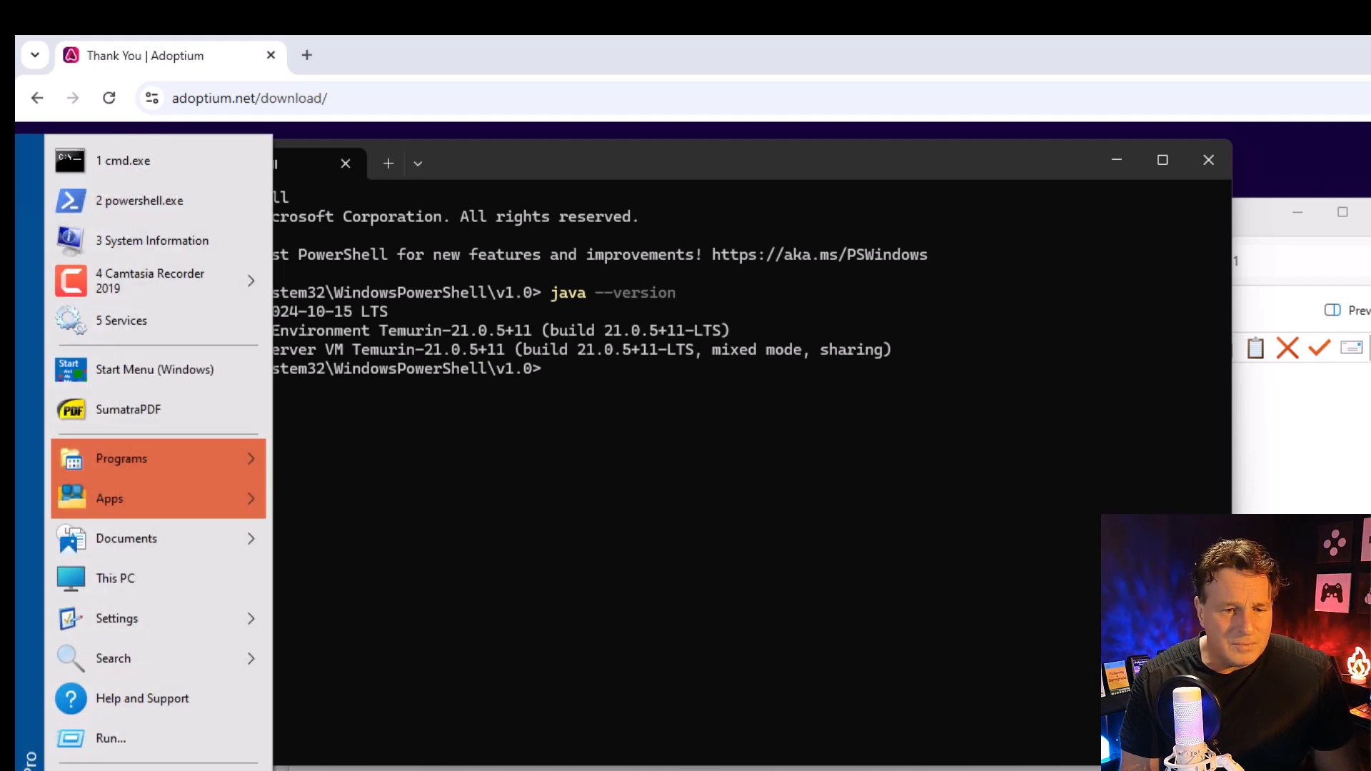
pyautogui.write('cmd')
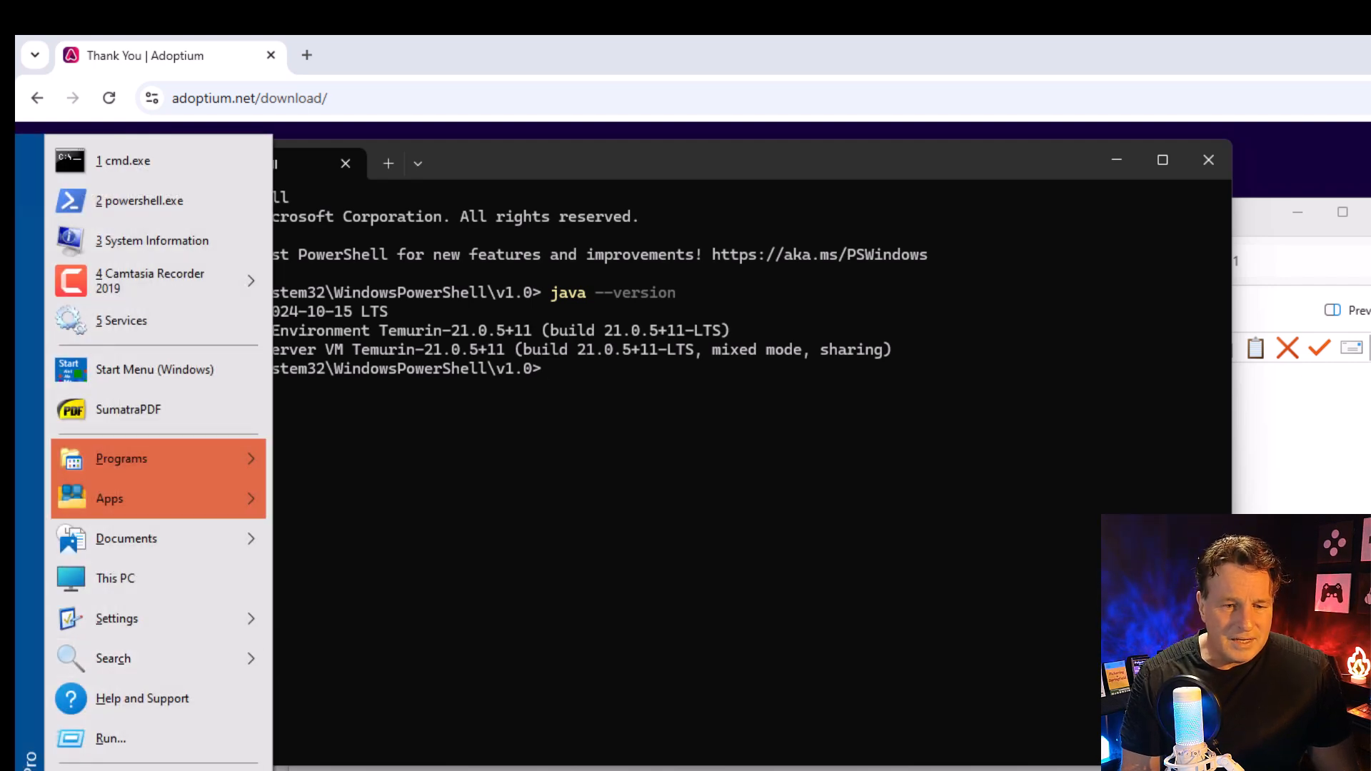
pyautogui.click(421, 679)
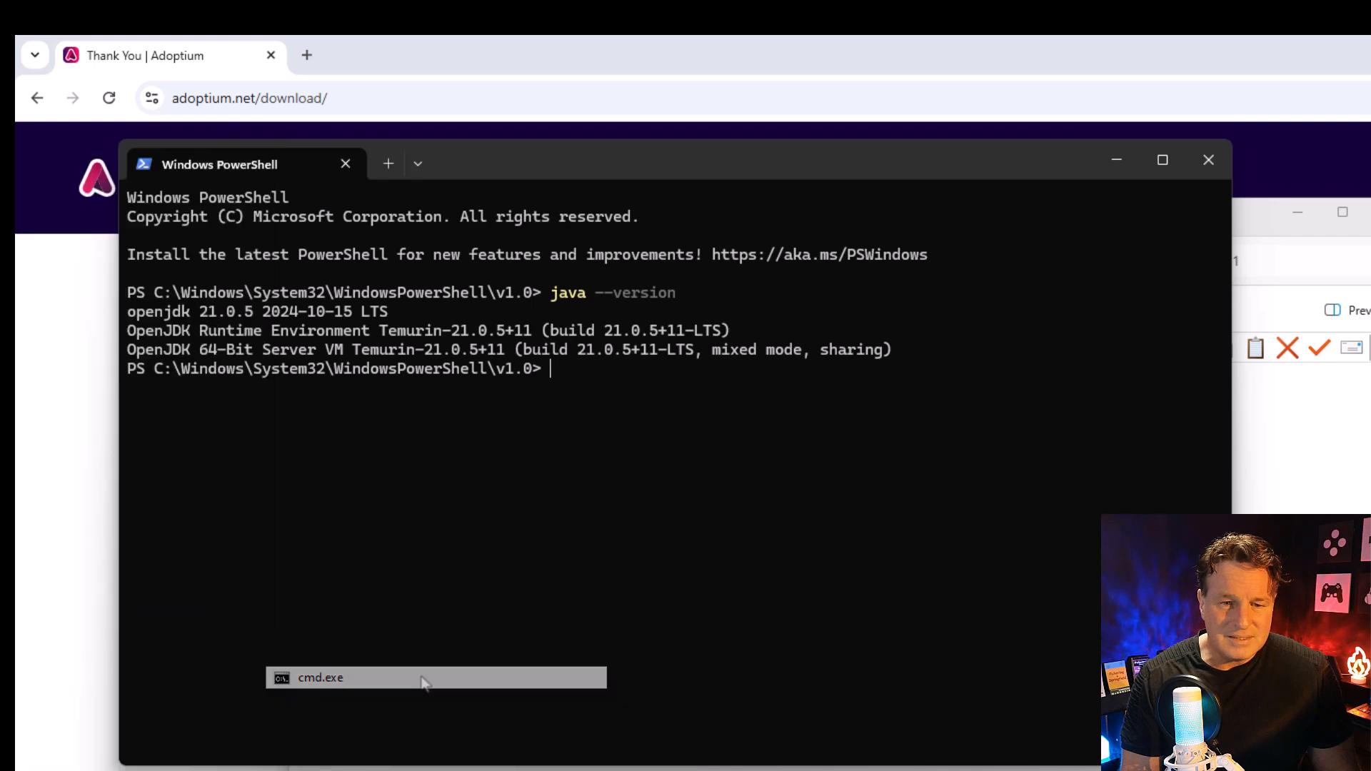
pyautogui.write('echo ')
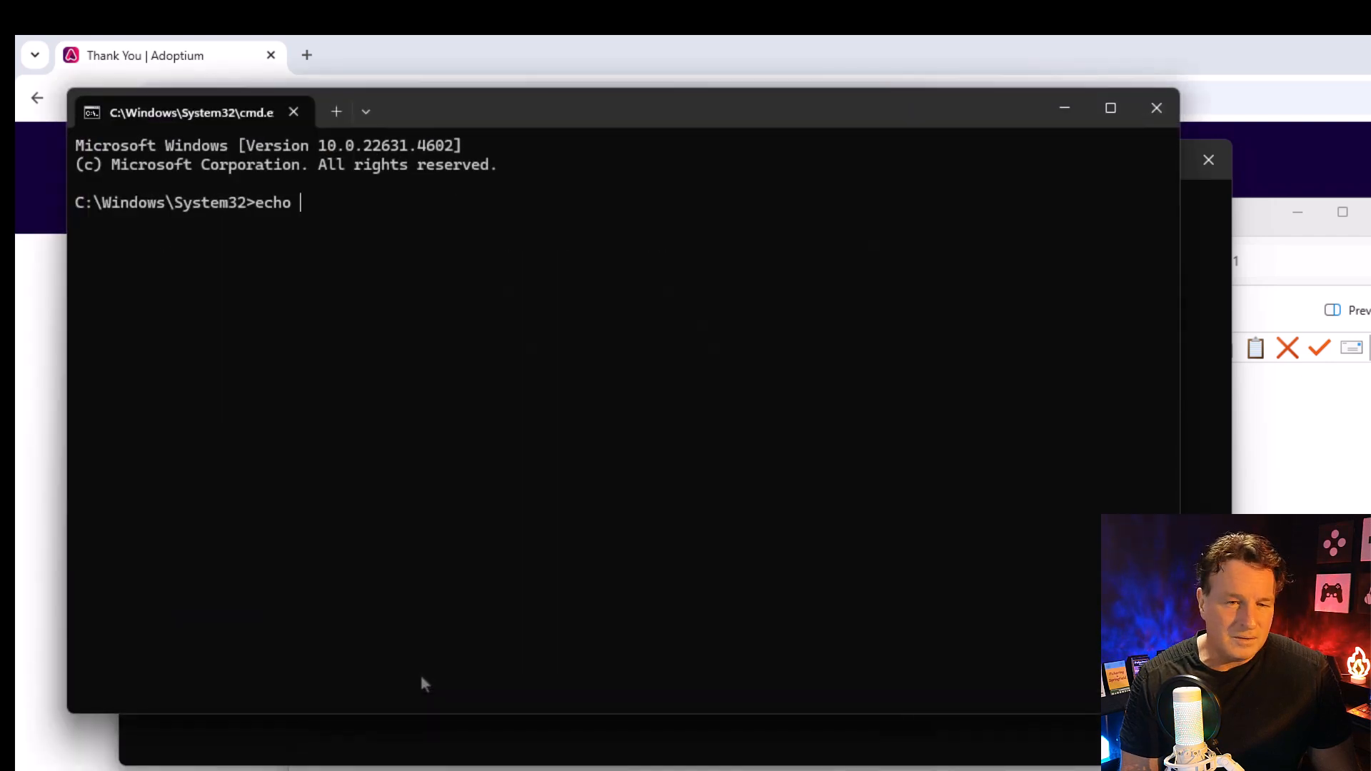
pyautogui.write('%JAVA')
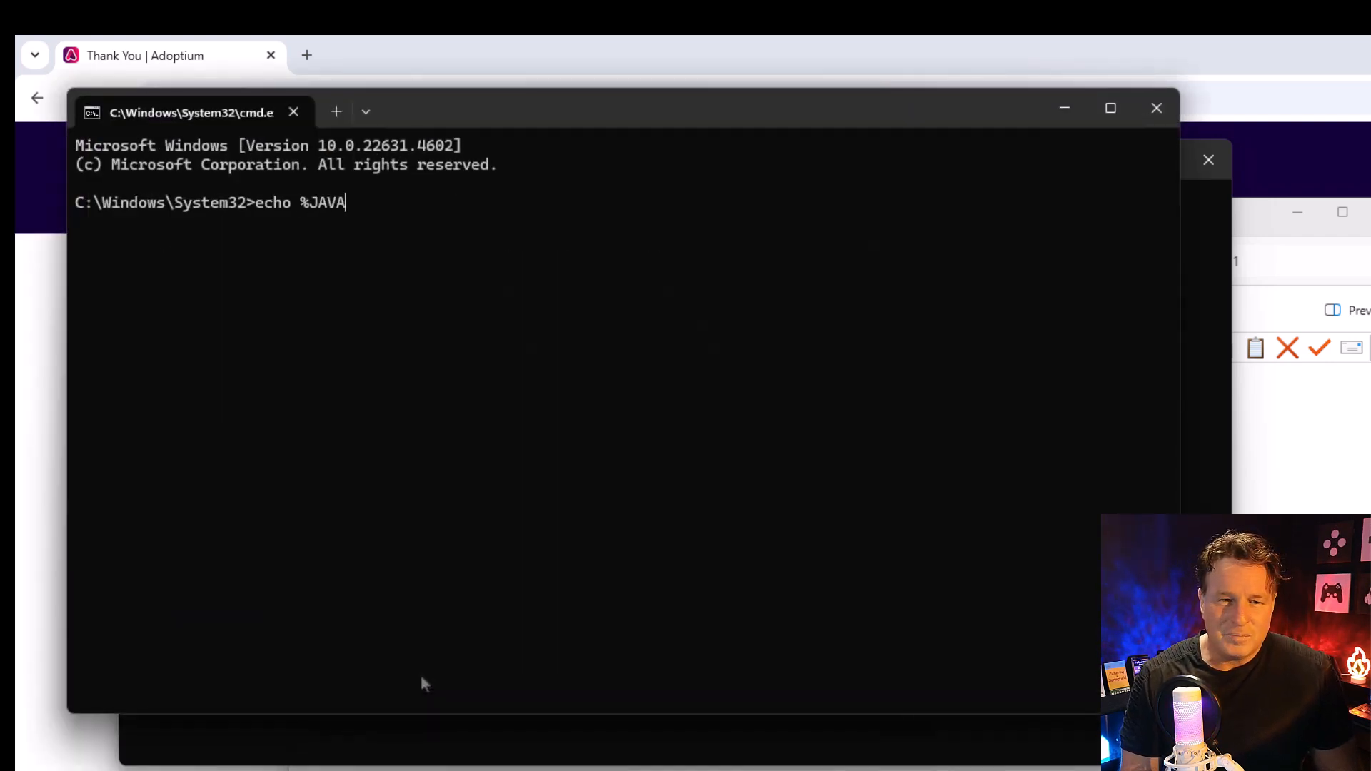
pyautogui.write('_HOME%')
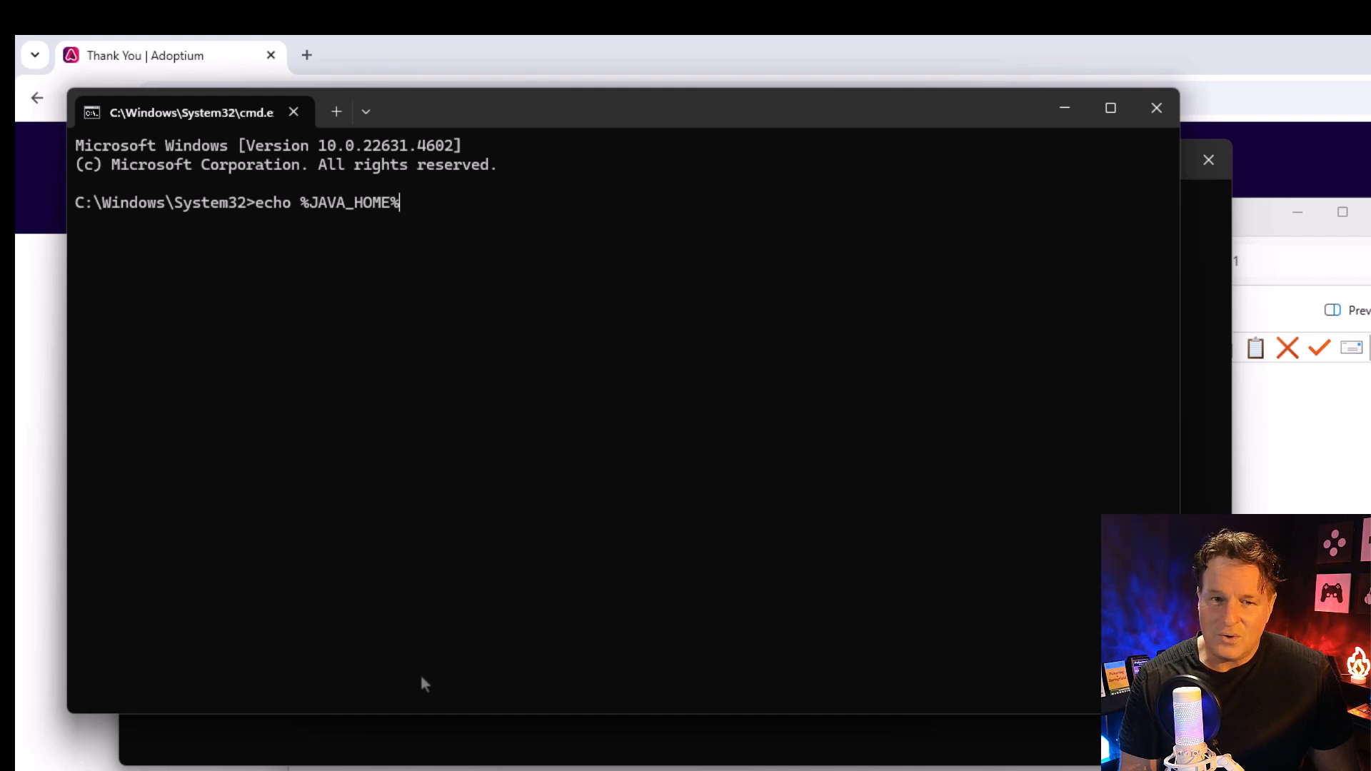
pyautogui.press('Return')
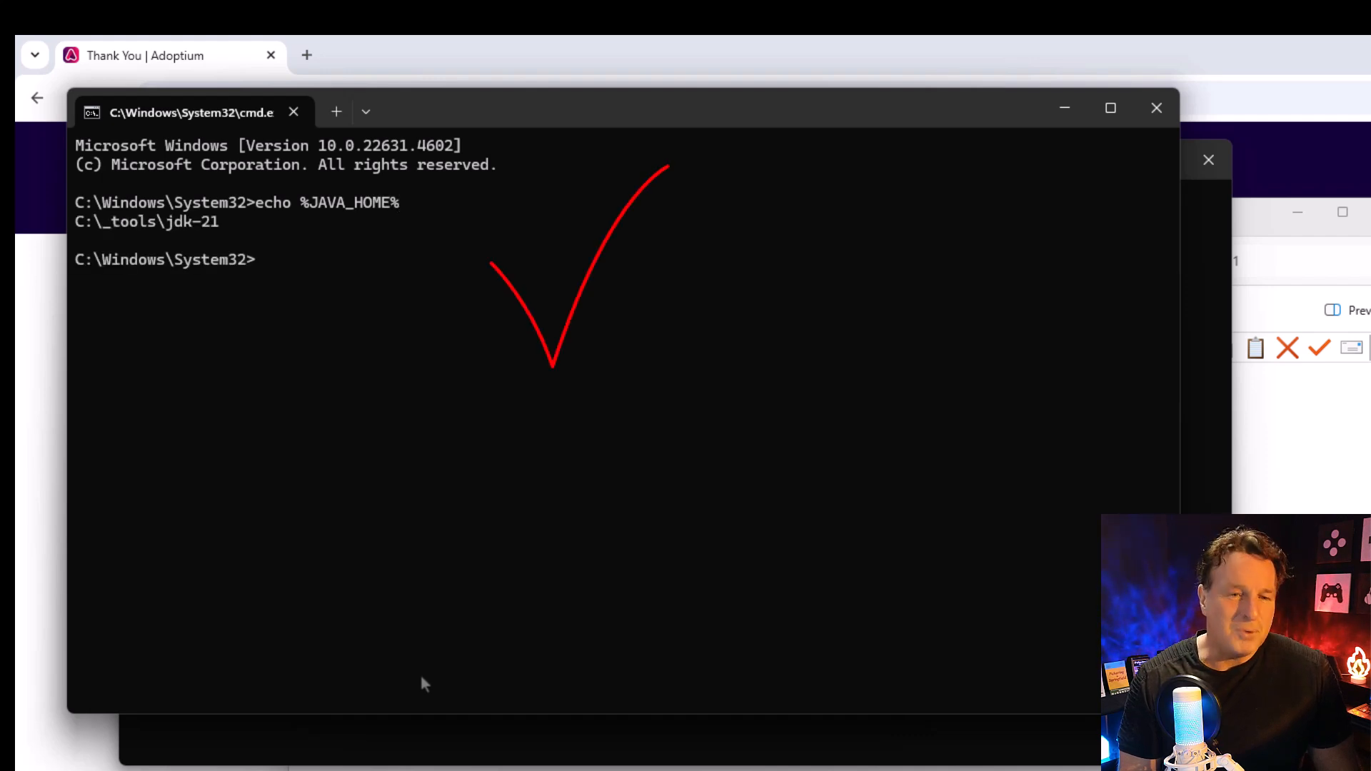